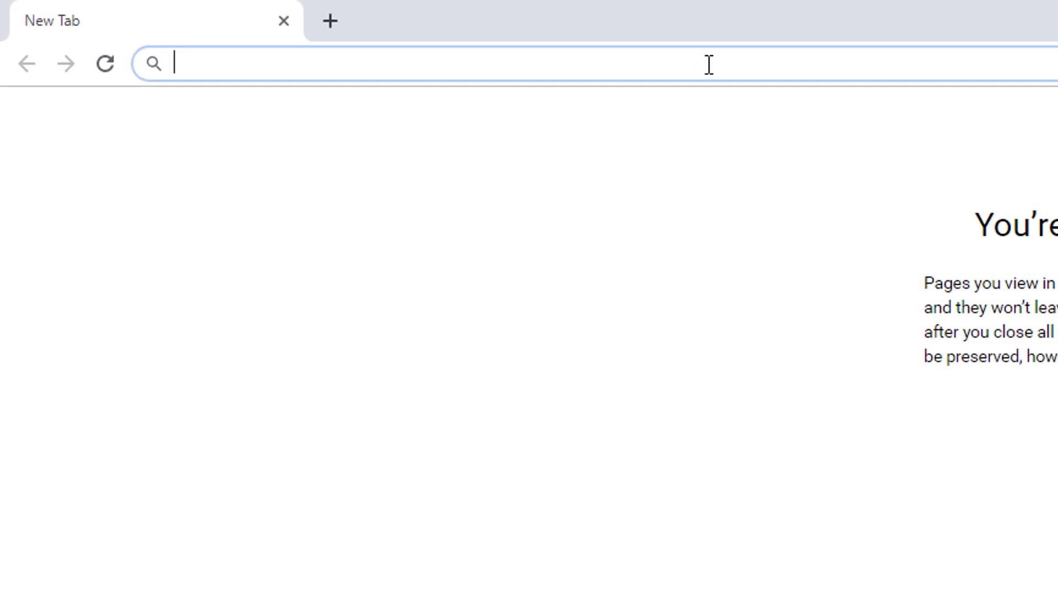
Load net-usb.com and browse its Supported Devices list of Equipment, Communication and Data I/O types
text(net-usb)
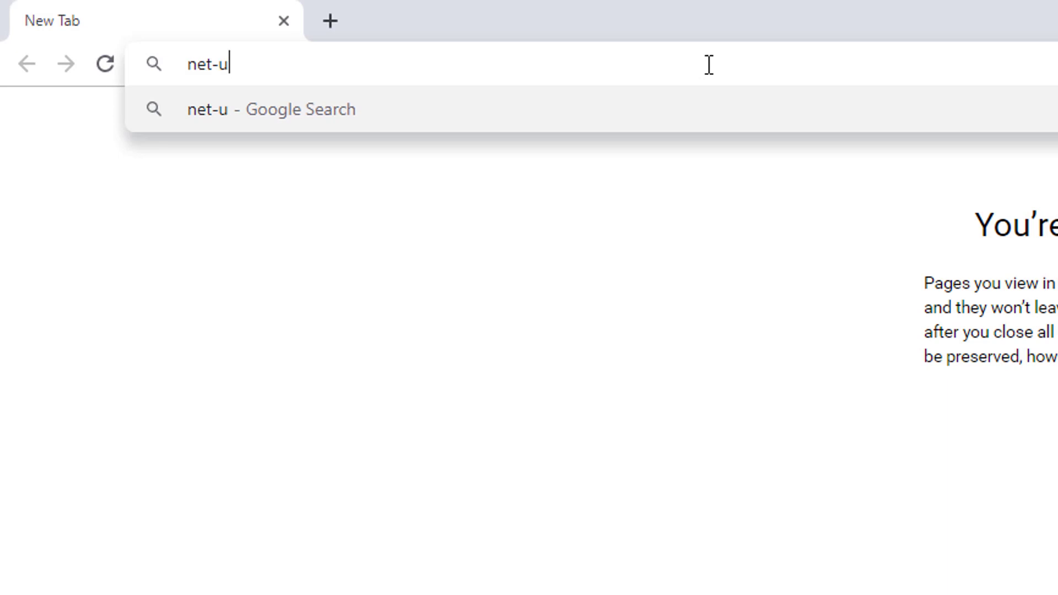
text(.com)
key(Return)
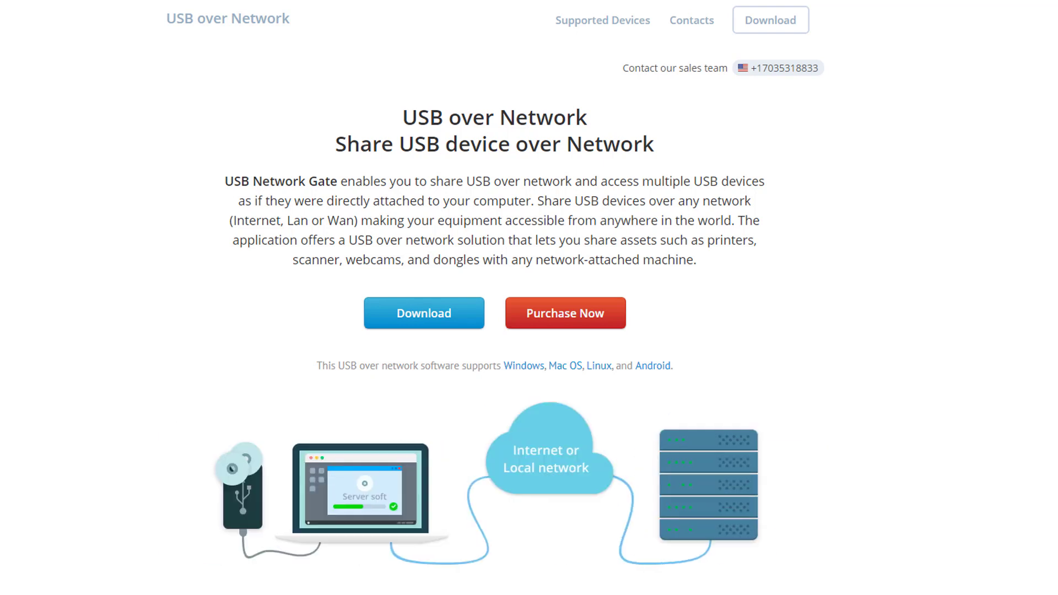
click(603, 22)
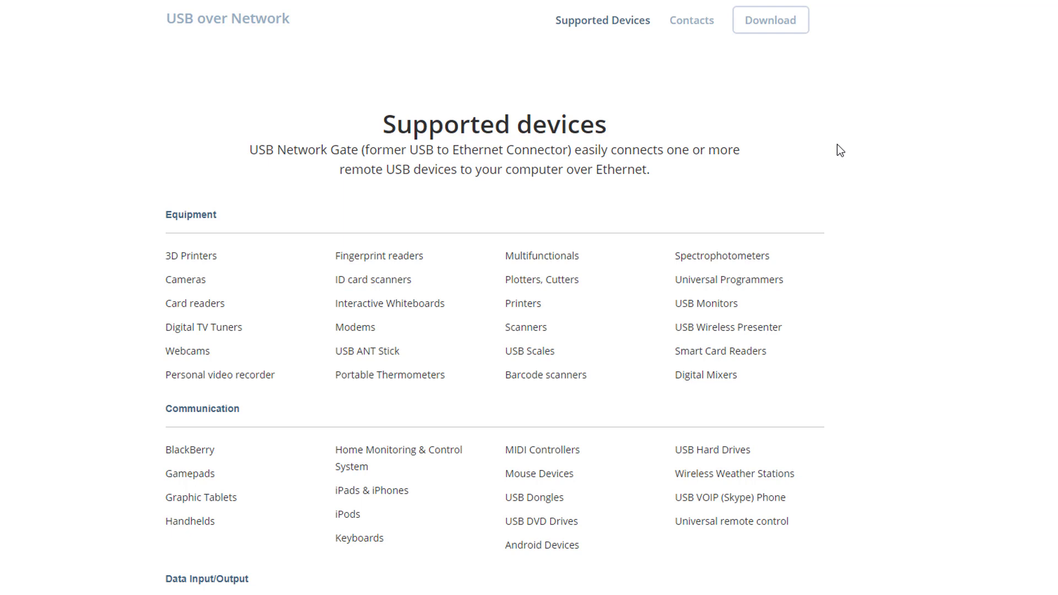
scroll(836, 145, down, 2)
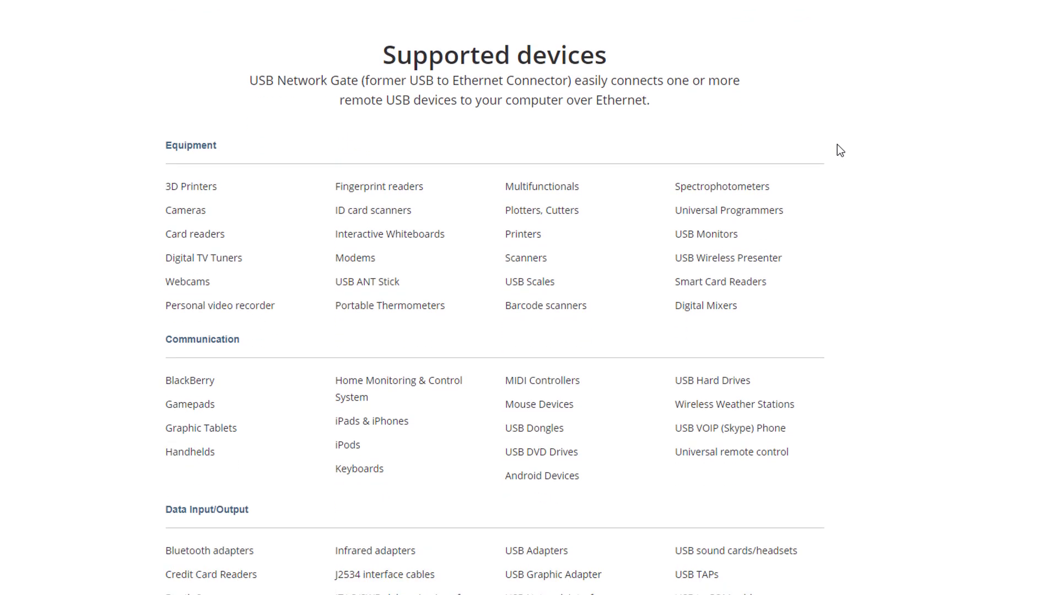
scroll(839, 149, down, 3)
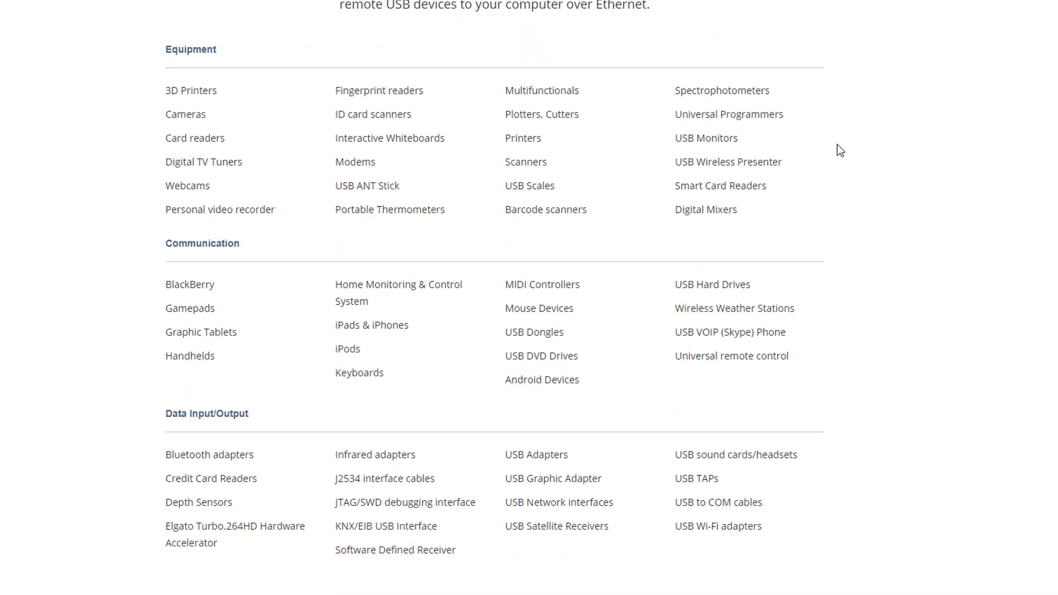
scroll(837, 145, down, 10)
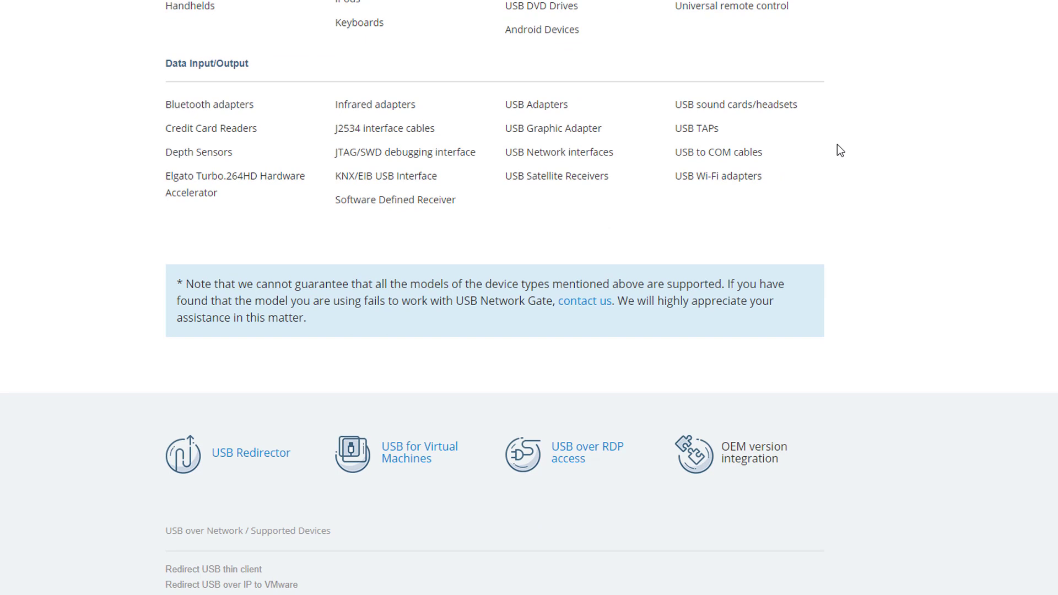
scroll(836, 145, up, 9)
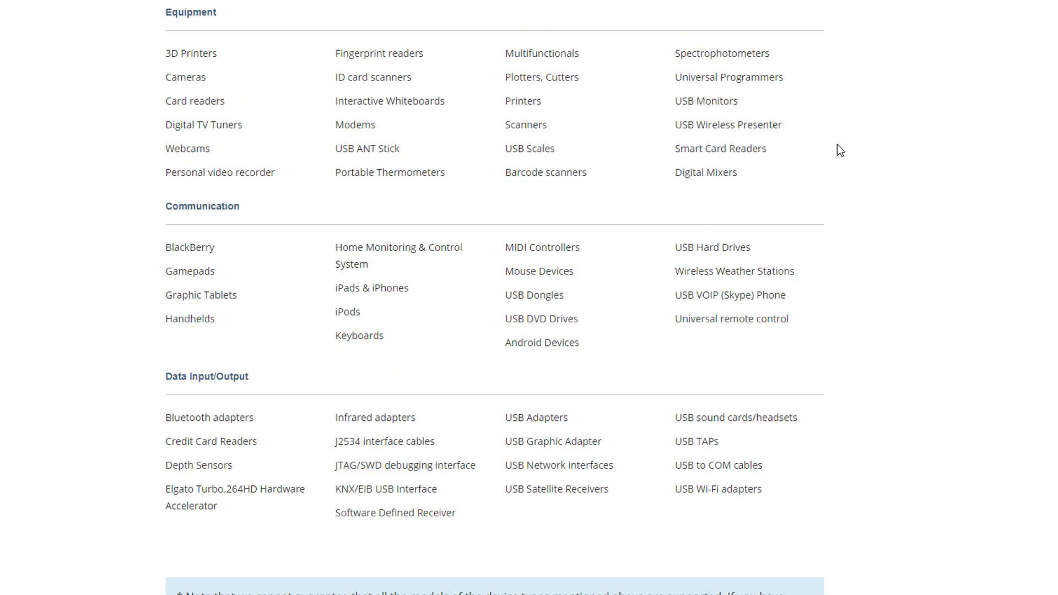
scroll(836, 145, up, 6)
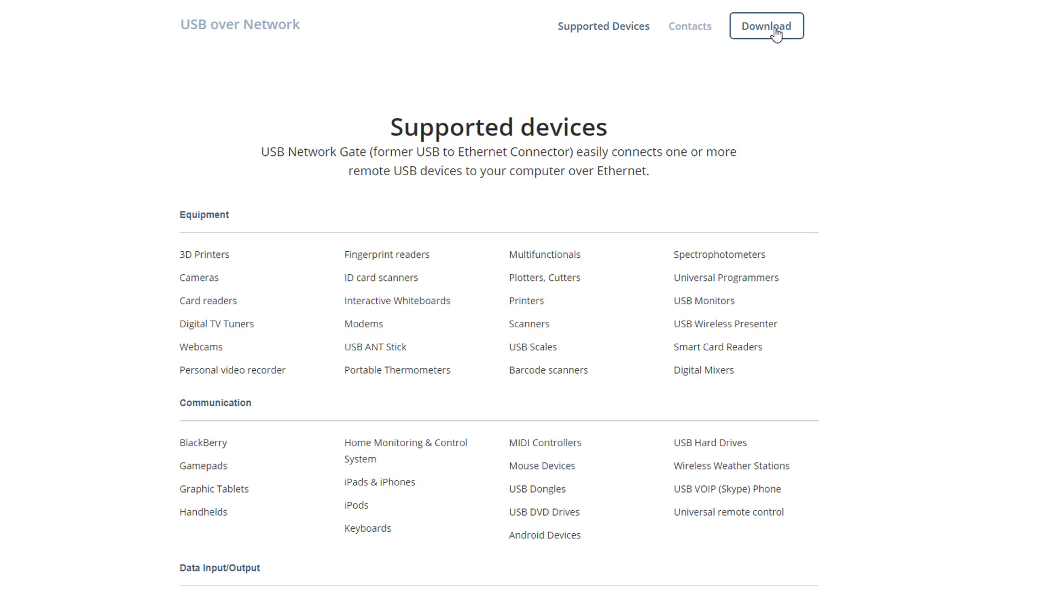
Download the Windows installer from the downloads page and run usb_network_gate.exe, allowing the UAC prompt
click(776, 33)
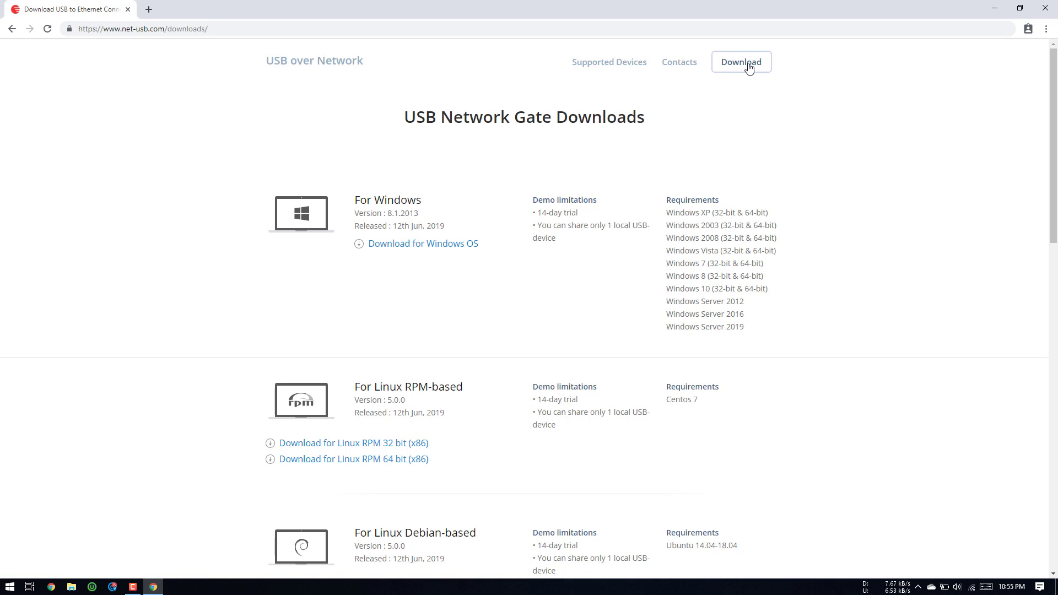
click(425, 250)
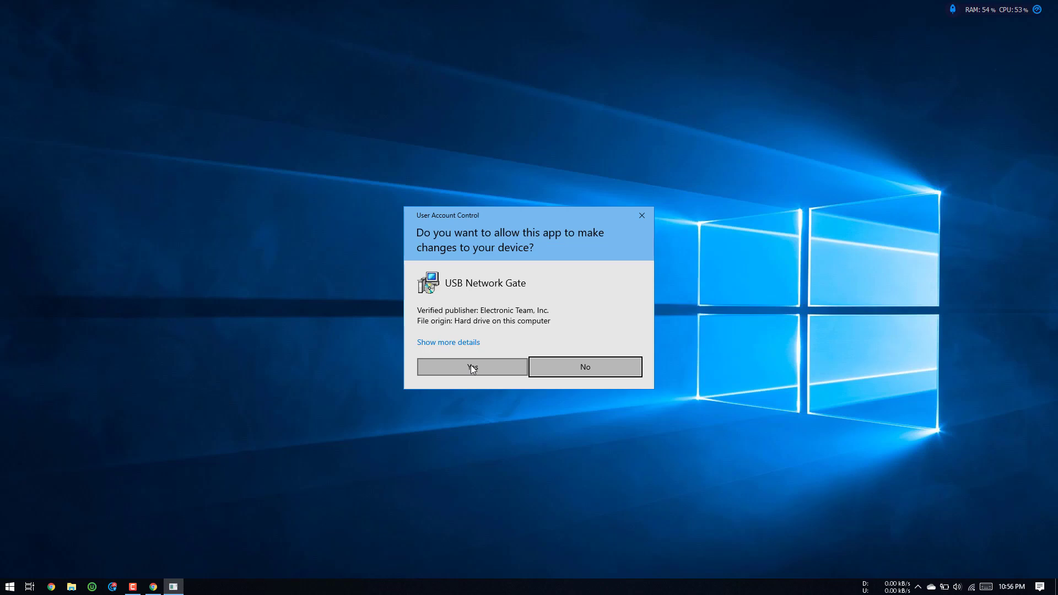
click(470, 366)
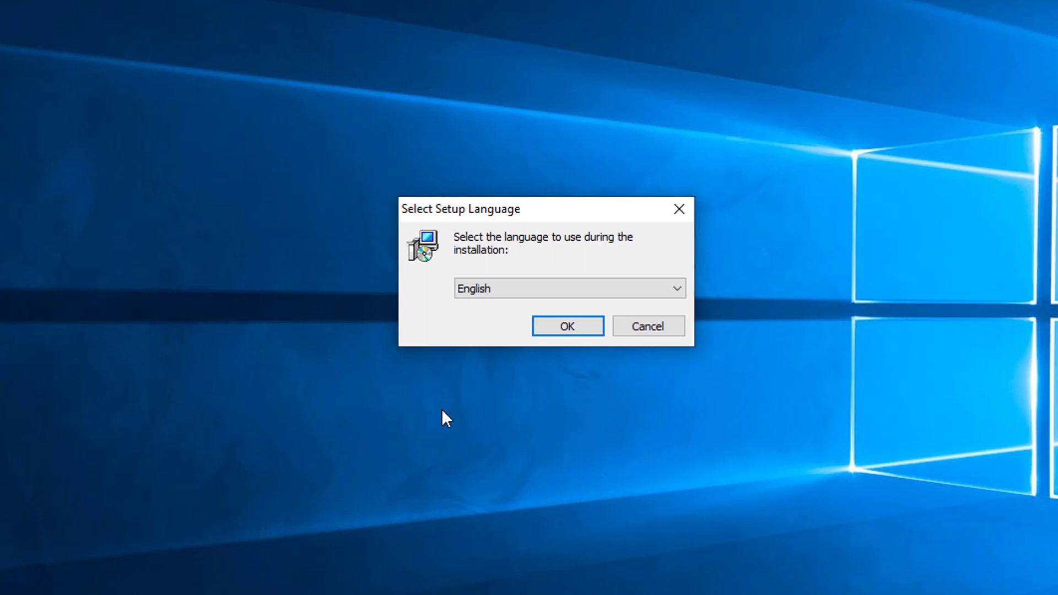
Install USB Network Gate 8.1 in English with the default folder, components, Start Menu folder and desktop icon
click(581, 322)
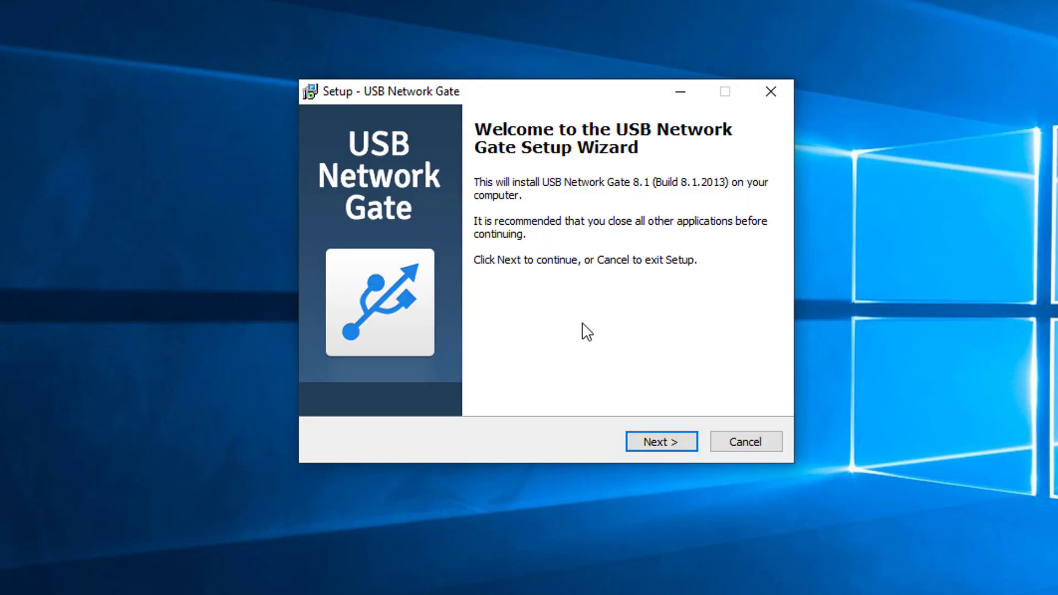
click(661, 442)
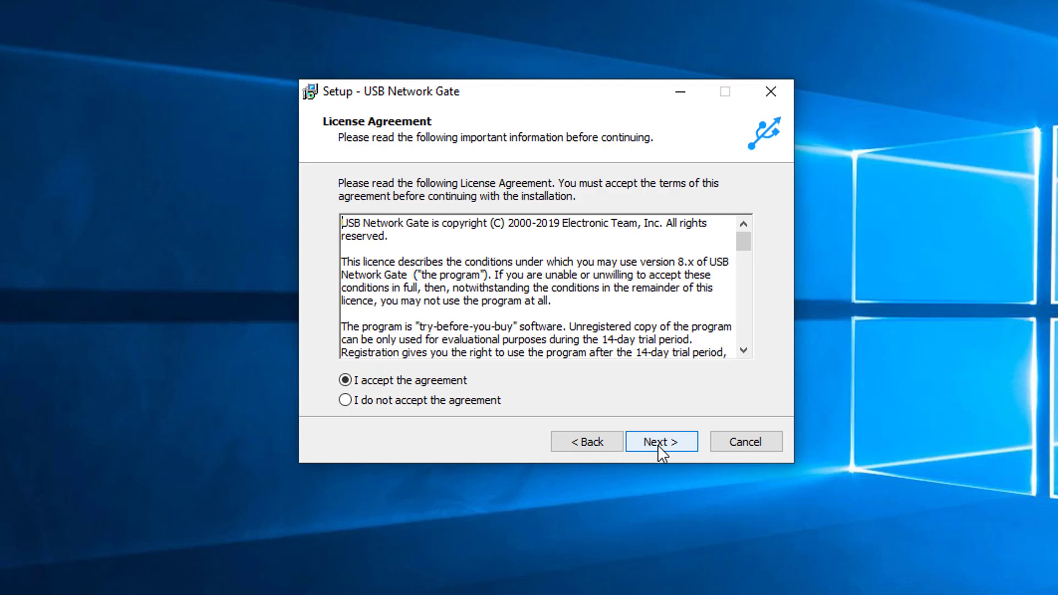
click(661, 442)
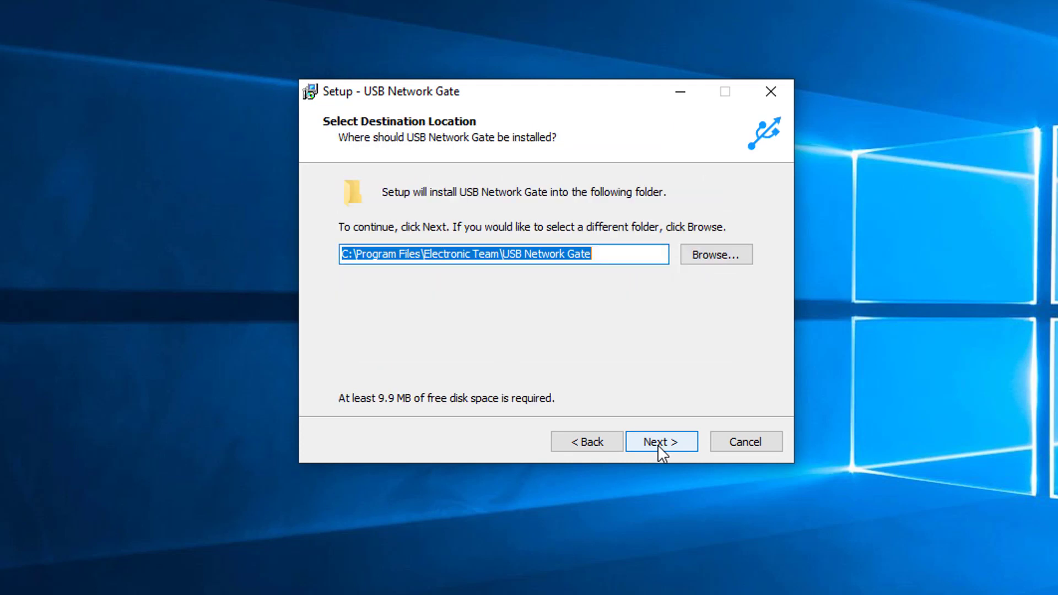
click(660, 443)
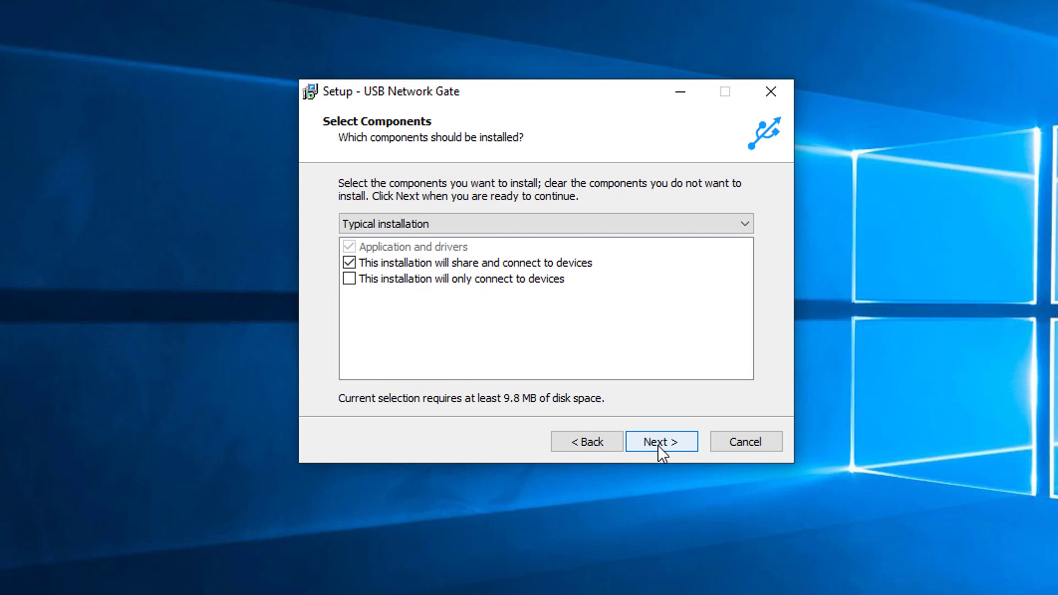
click(671, 443)
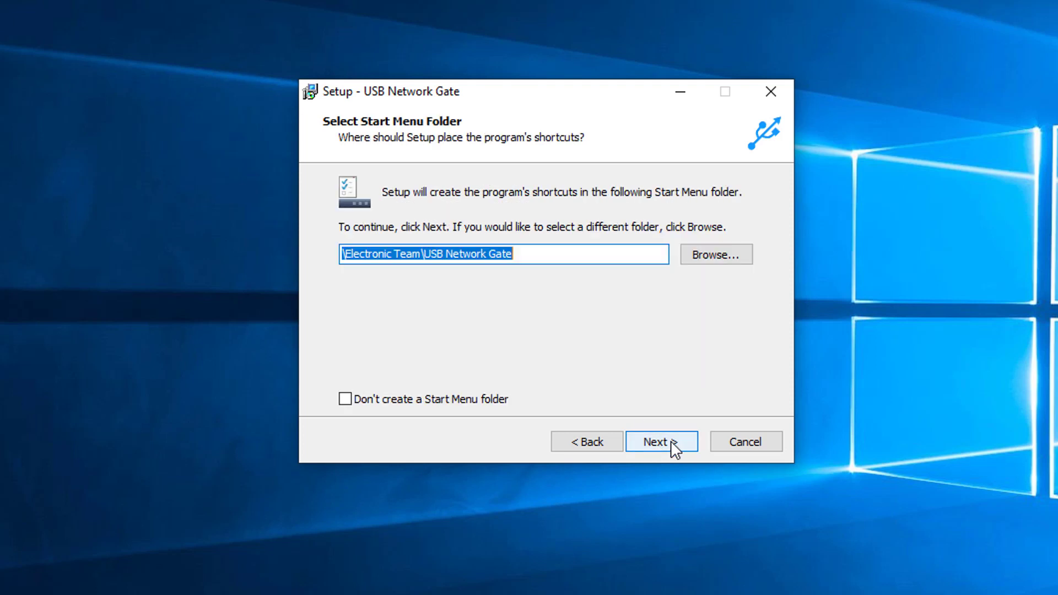
click(661, 442)
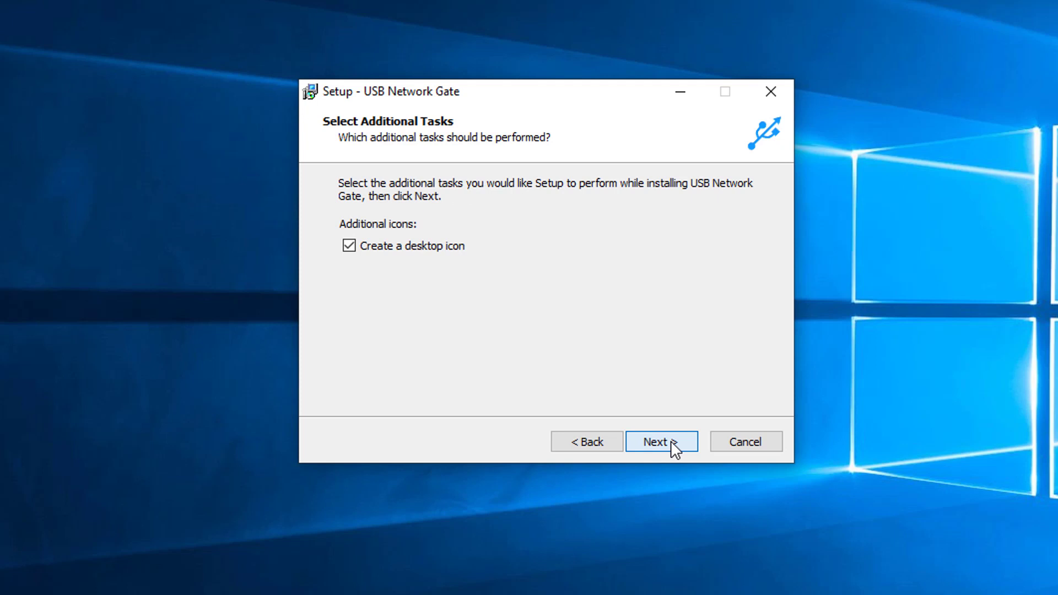
click(672, 443)
click(671, 444)
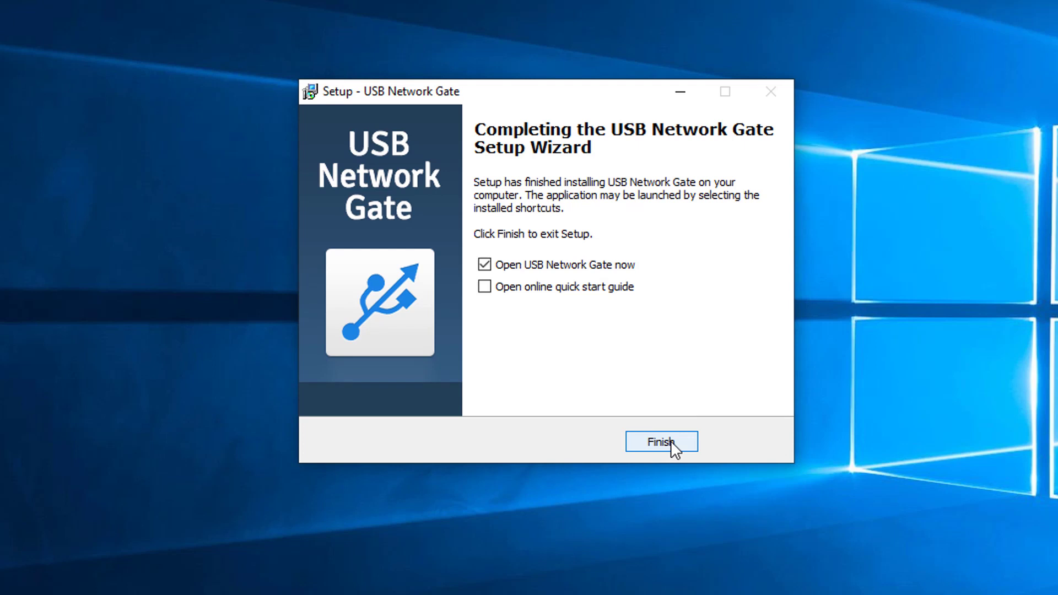
click(673, 448)
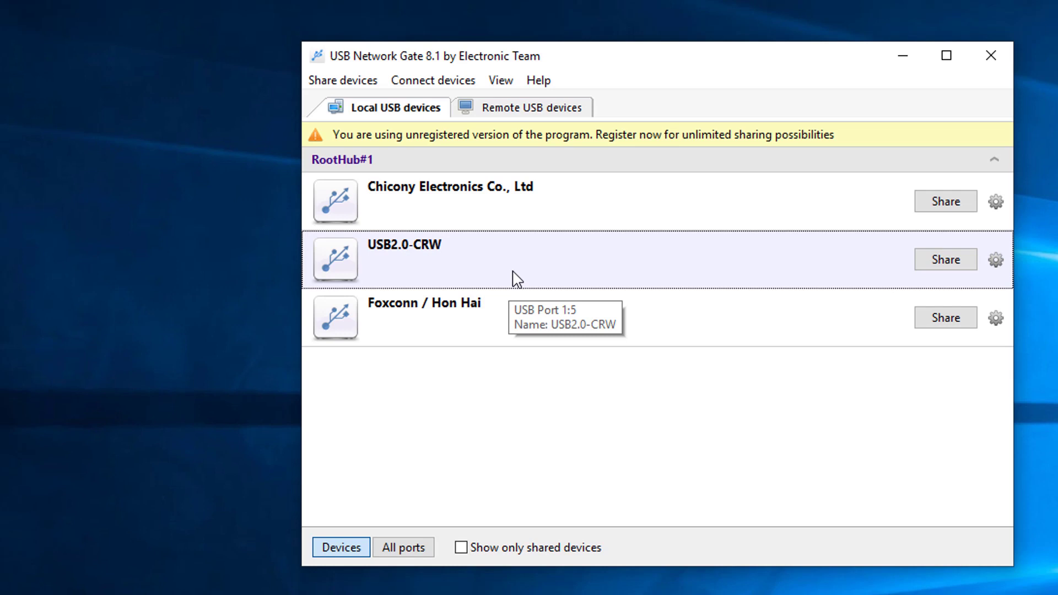
List local devices by All ports, share the USB2.0-CRW card reader on port 17429, and open its sharing options
click(561, 204)
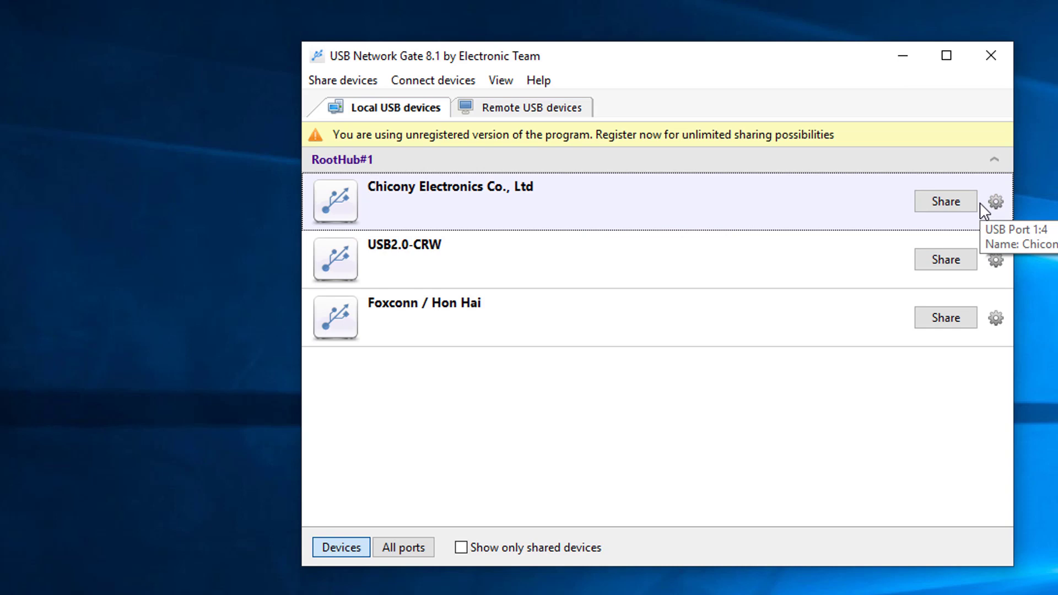
click(782, 339)
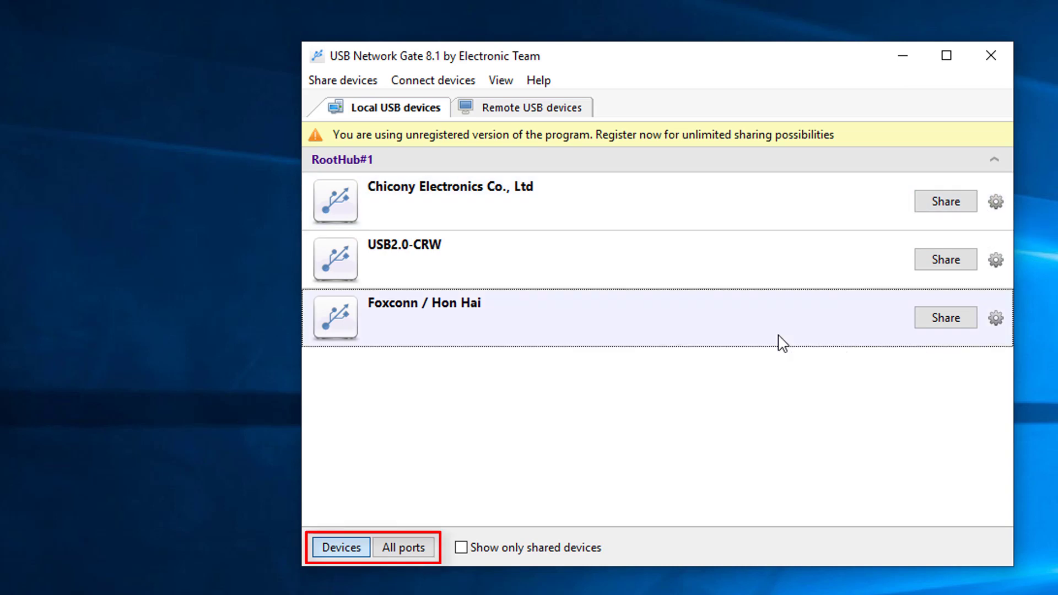
click(394, 549)
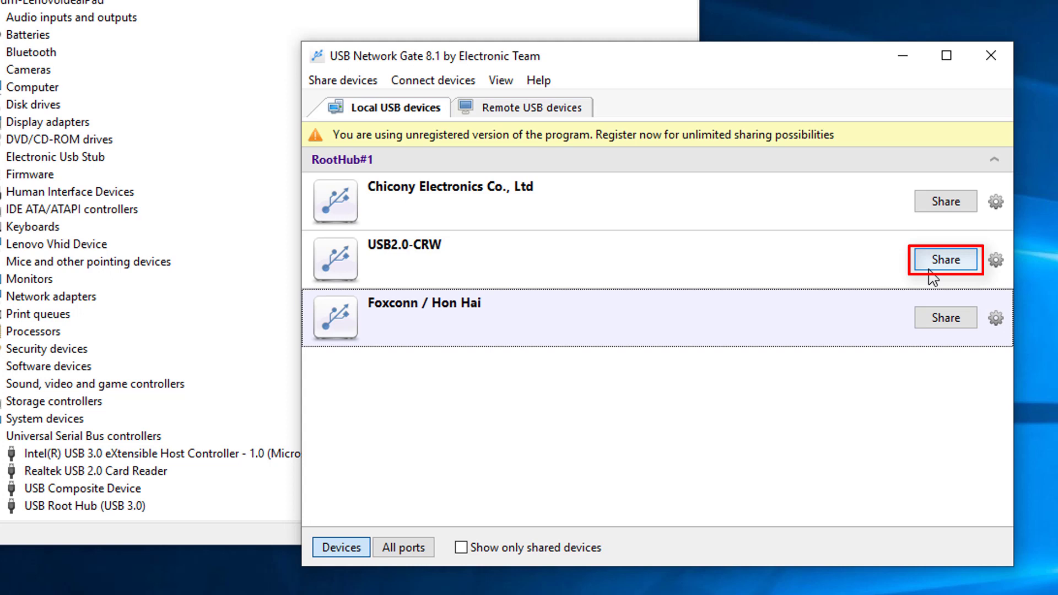
click(932, 276)
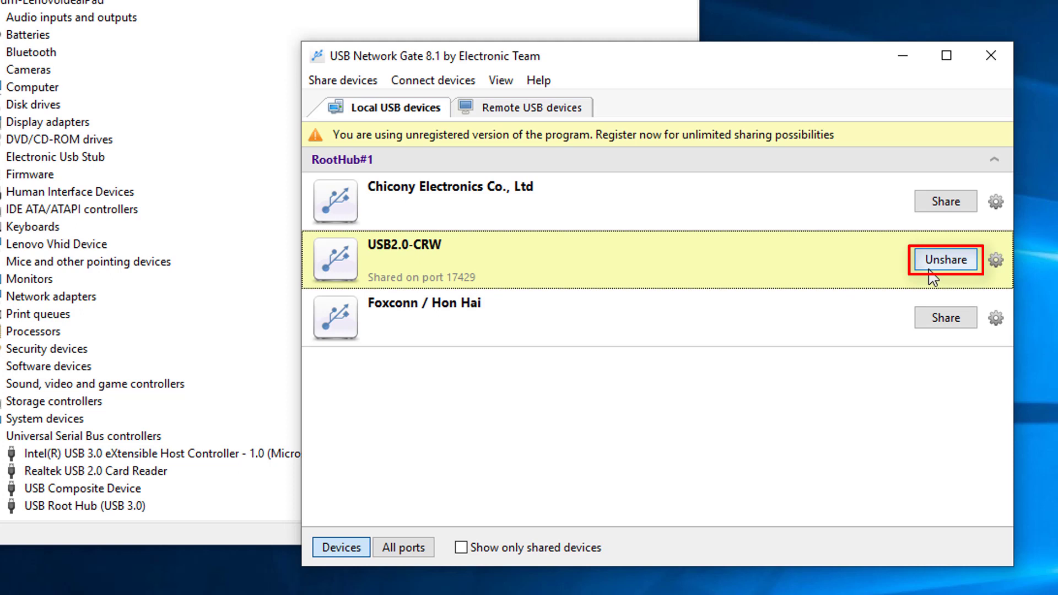
click(995, 261)
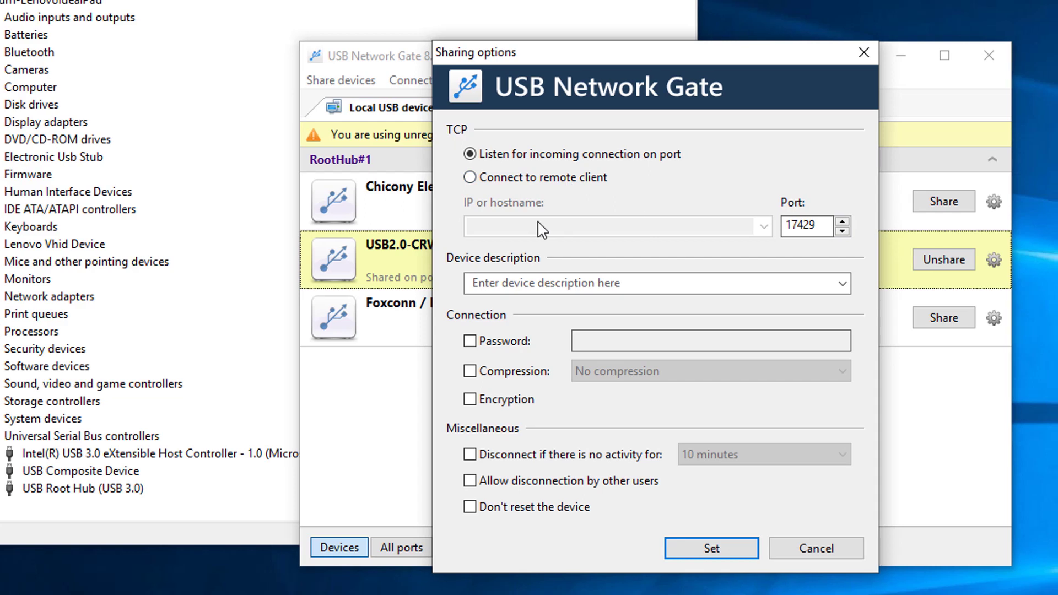
Enter 'USB on PC' as the USB2.0-CRW device description and apply it with Set
click(838, 284)
text(USB on )
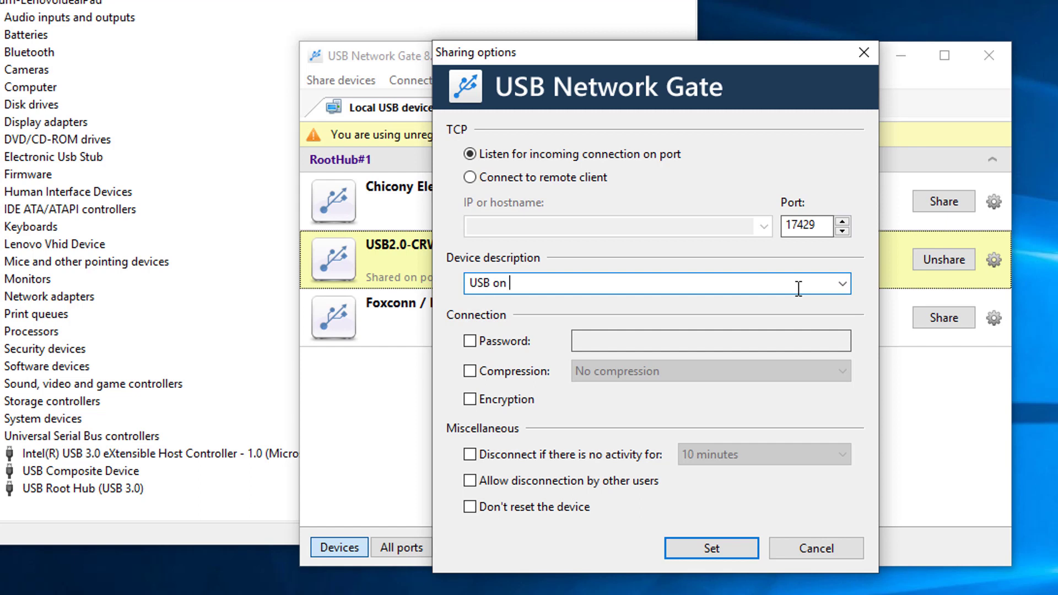
text(PC)
click(696, 547)
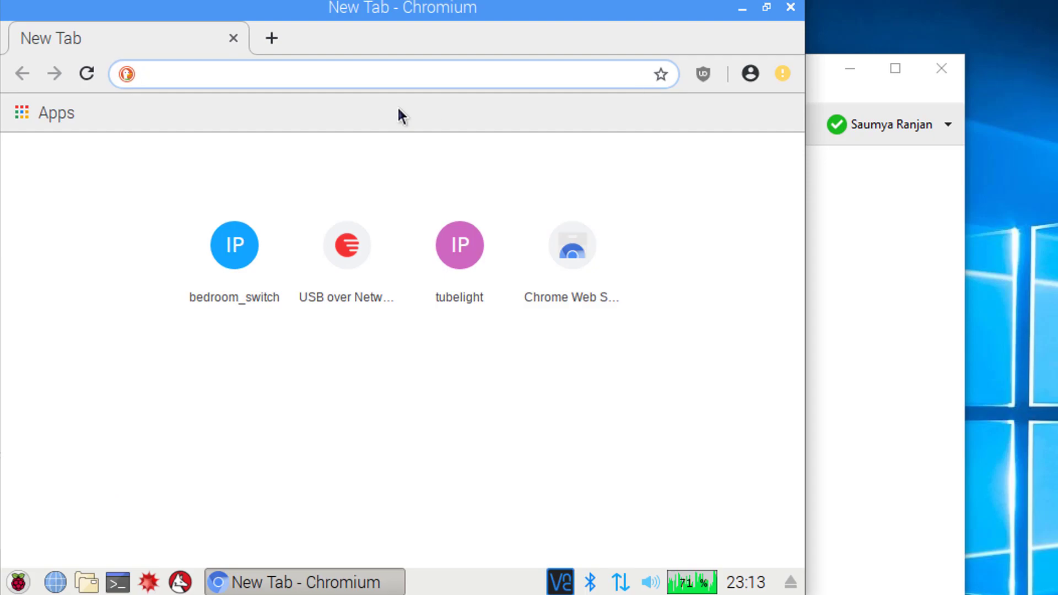
Download the Linux Debian ARMv7 package from net-usb.com's downloads page, then minimize Chromium
click(352, 242)
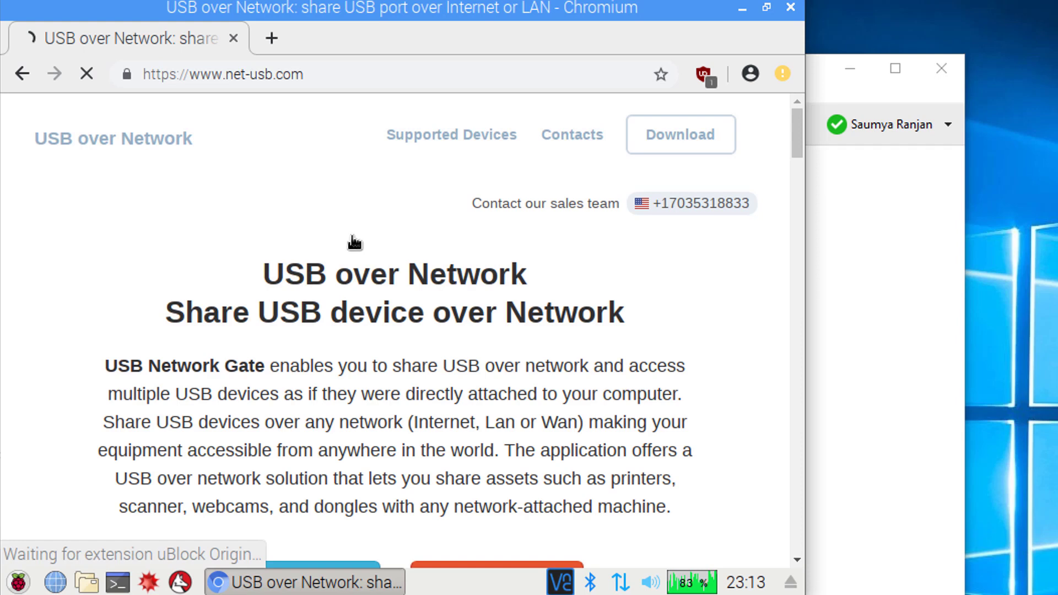
click(693, 137)
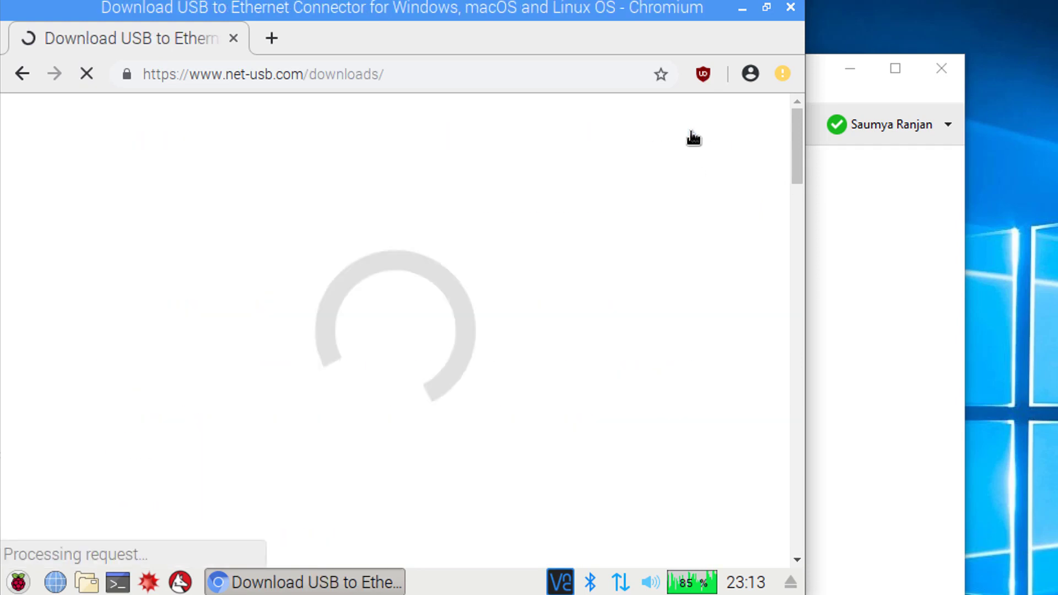
drag(792, 134, 791, 298)
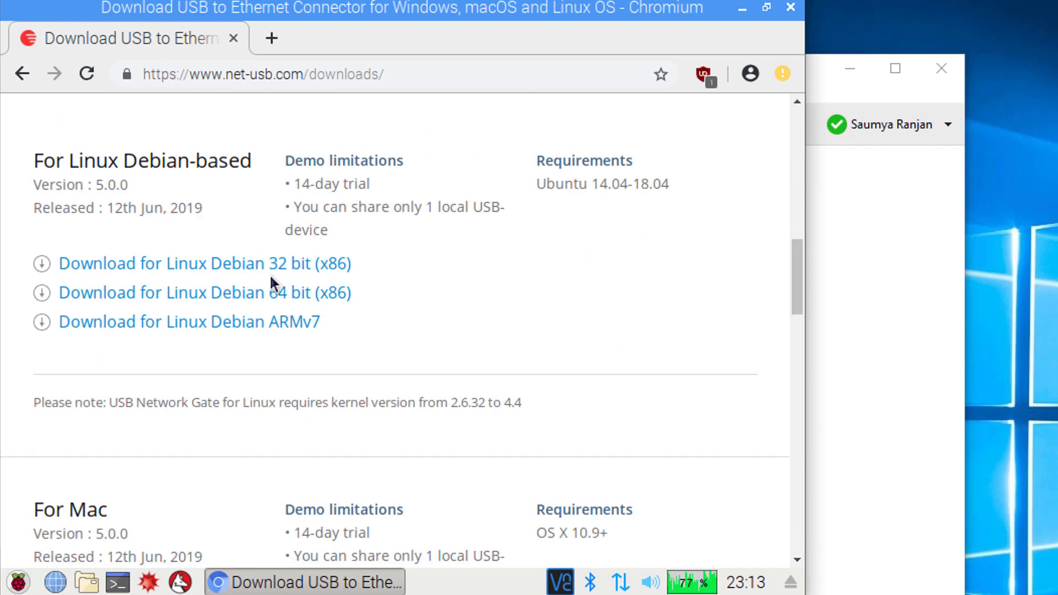
click(259, 324)
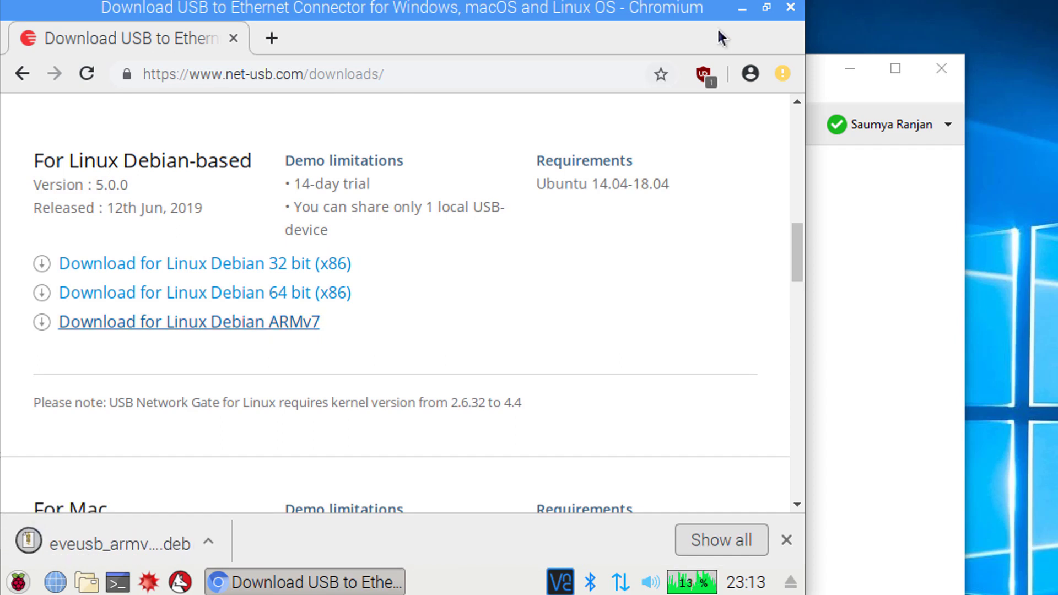
click(748, 13)
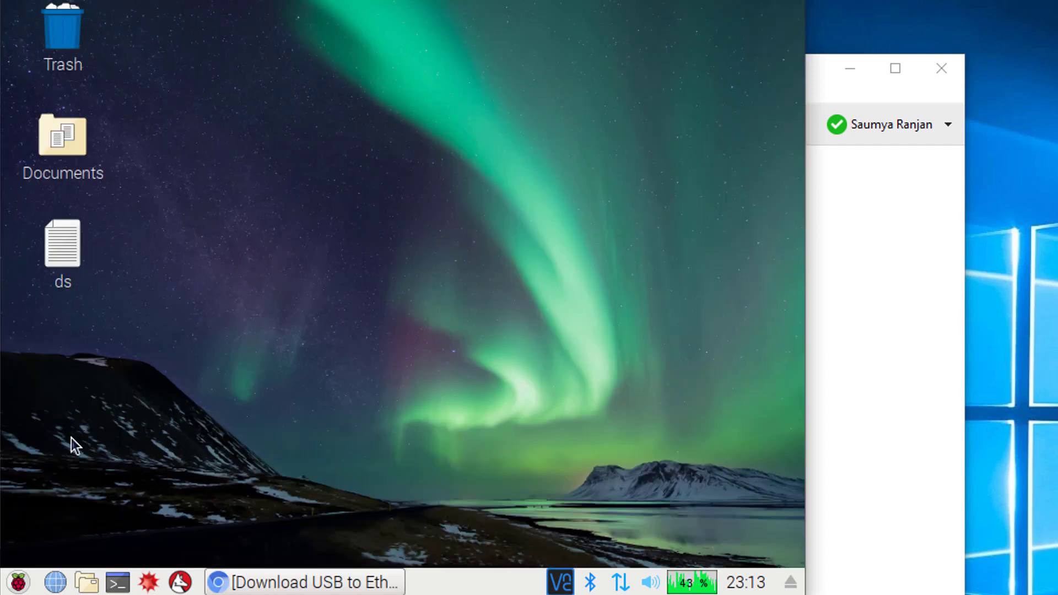
In a new LXTerminal, list the home files and run sudo dpkg -i eveusb_armv7l.deb with the sudo password
click(118, 584)
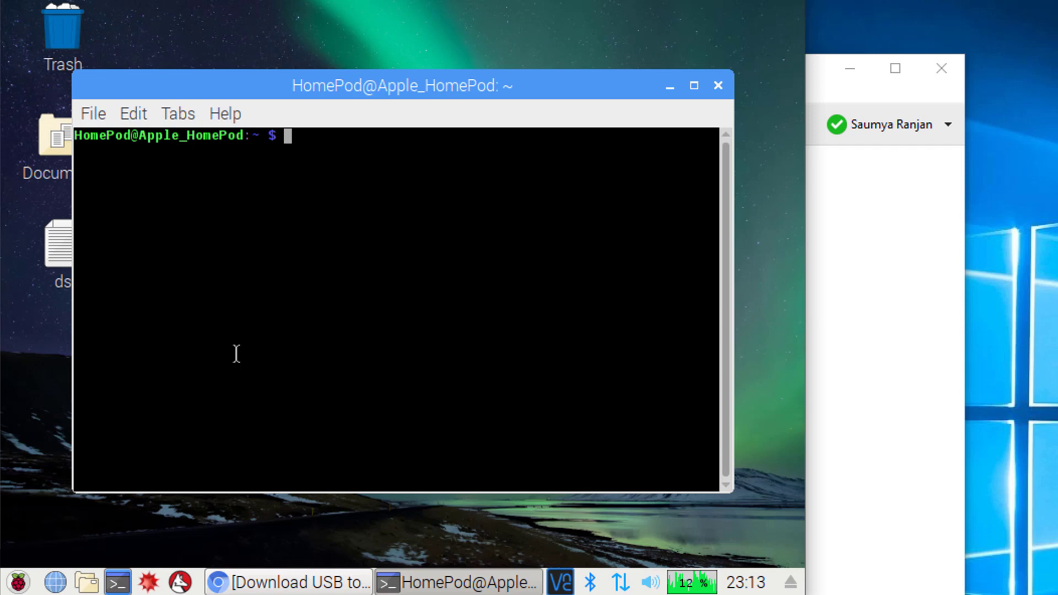
text(ls)
key(Return)
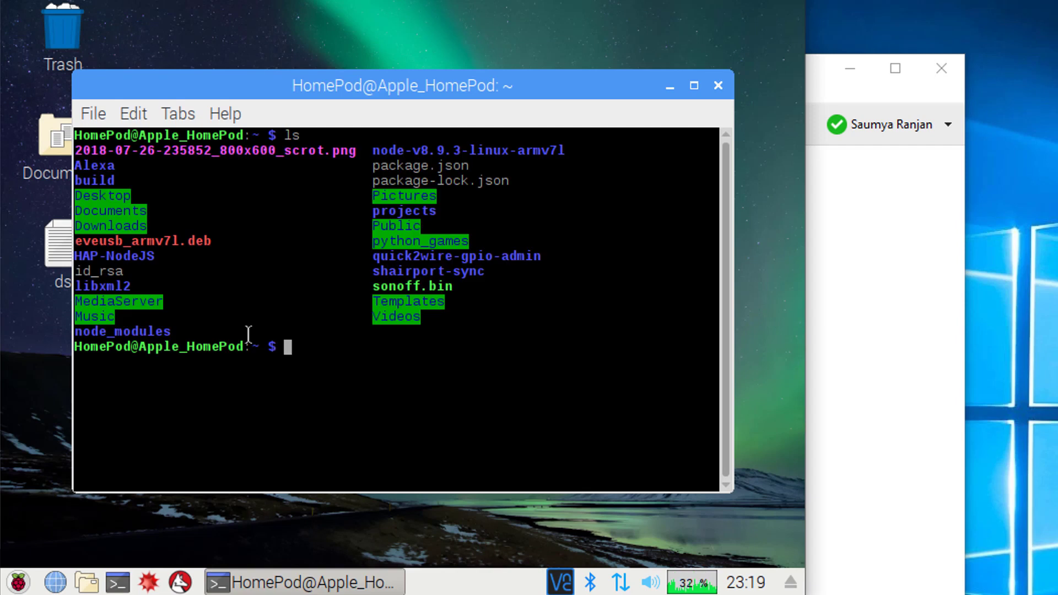
text(sudo dpk)
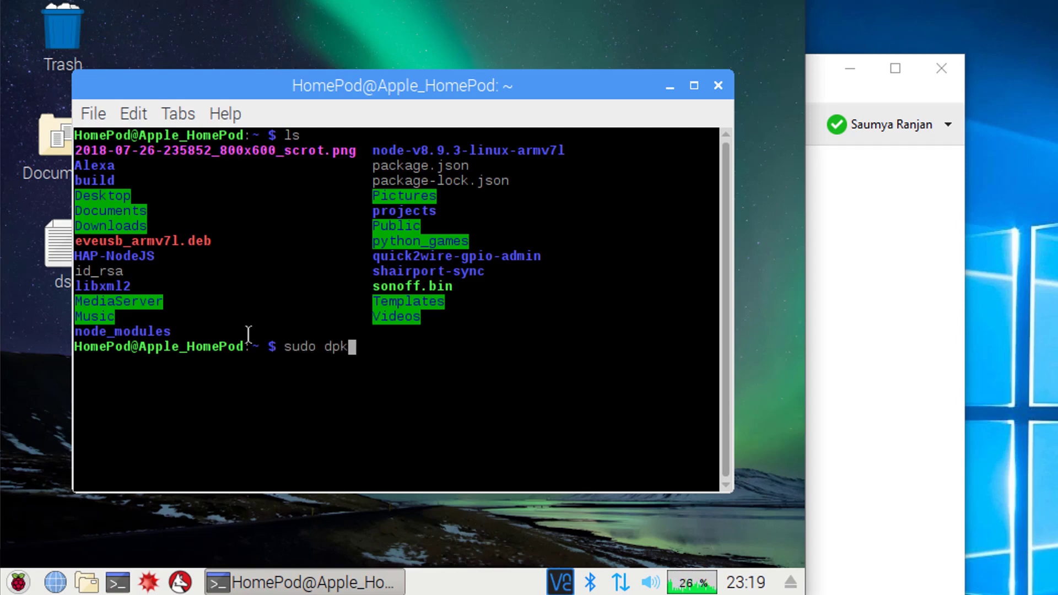
text(g -i eve)
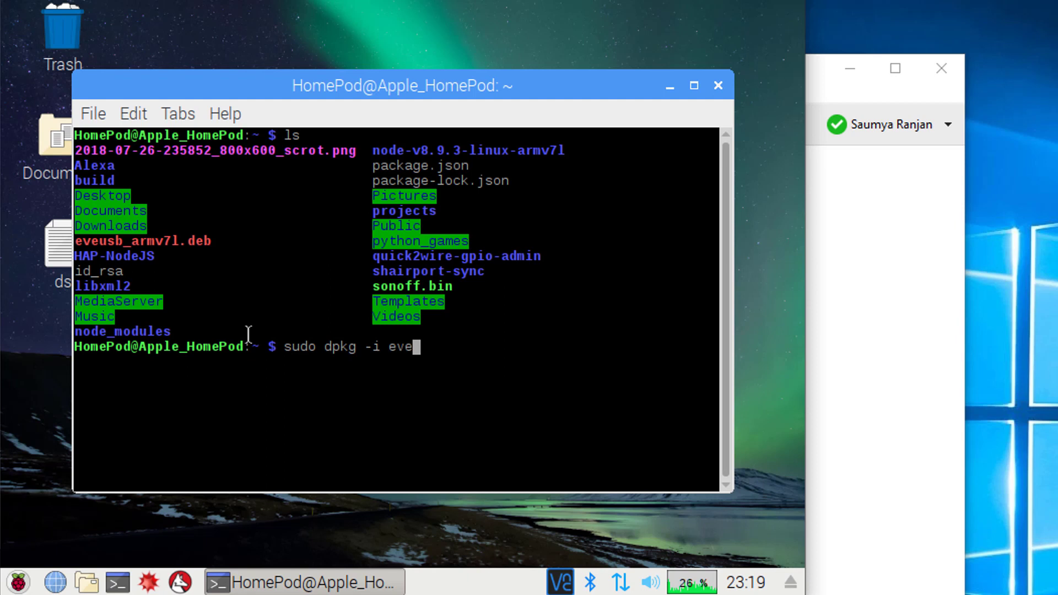
text(usb_arm)
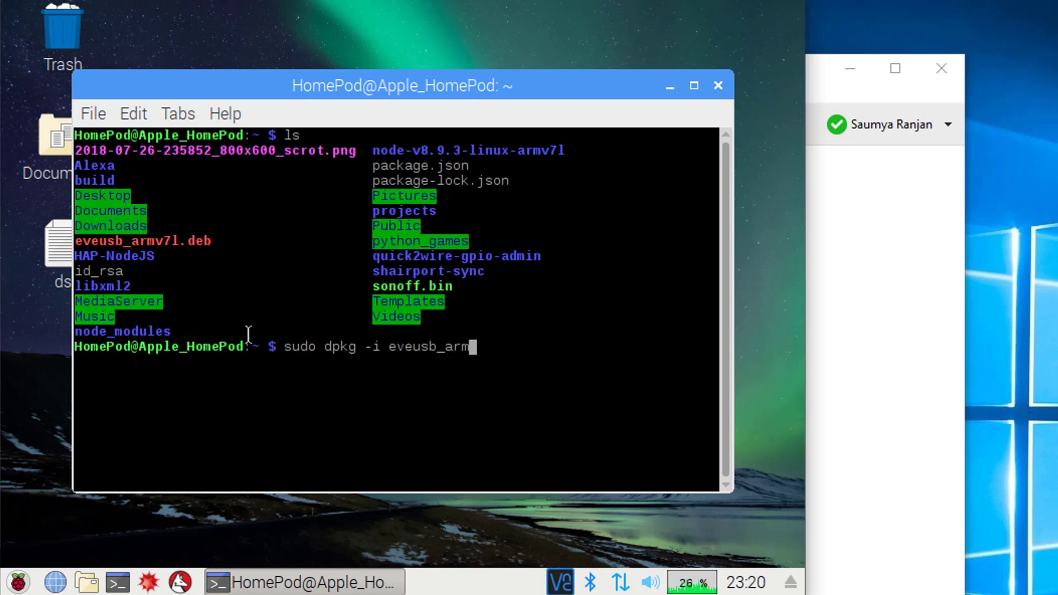
text(v7l.deb)
key(Return)
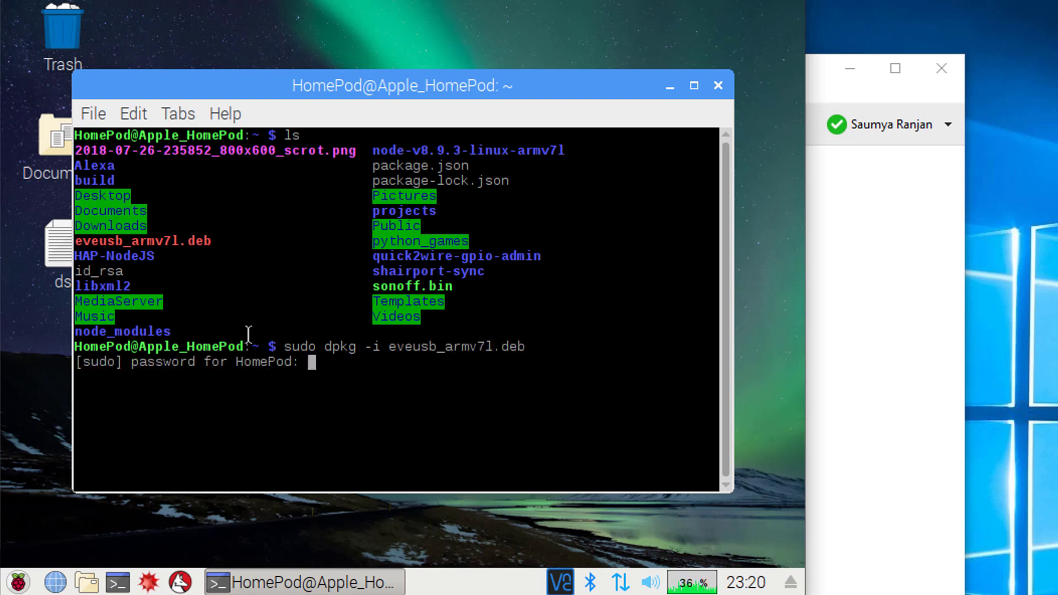
key(Return)
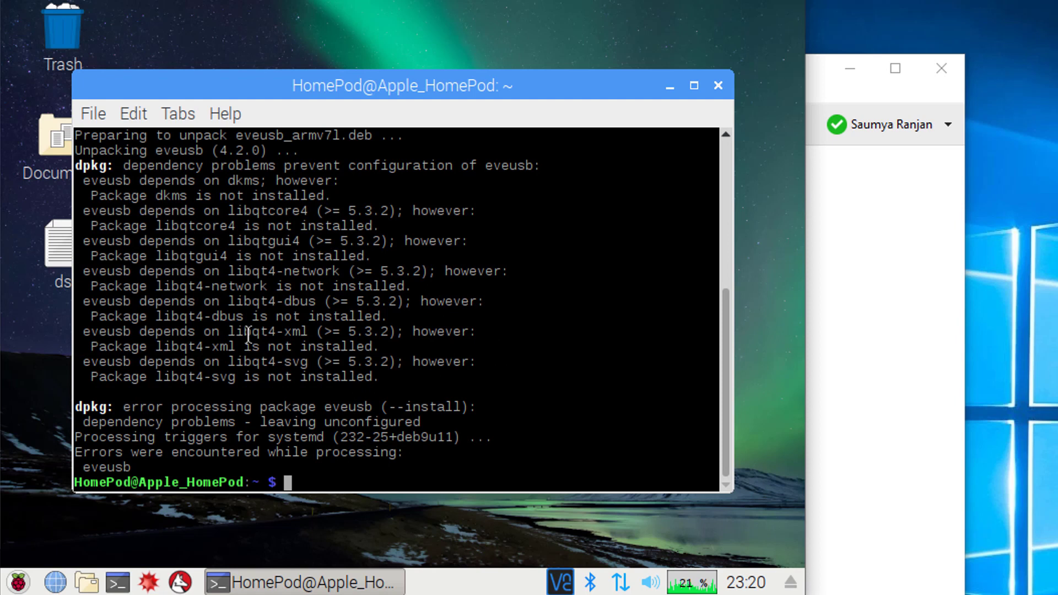
Run sudo apt --fix-broken install and answer Y to install the 15 missing dependency packages
key(Up)
key(Up)
key(Up)
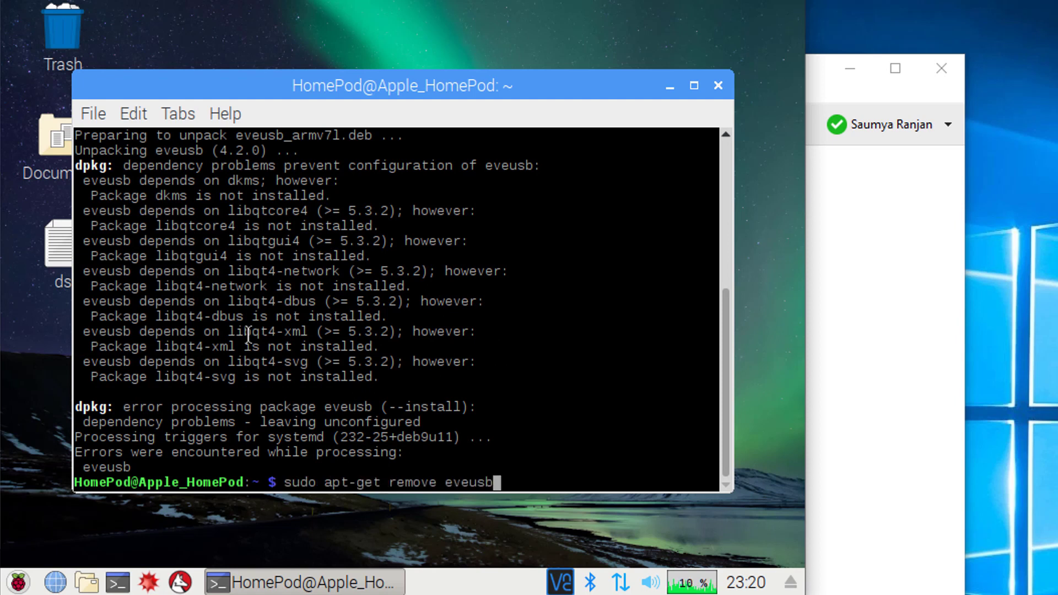
key(Return)
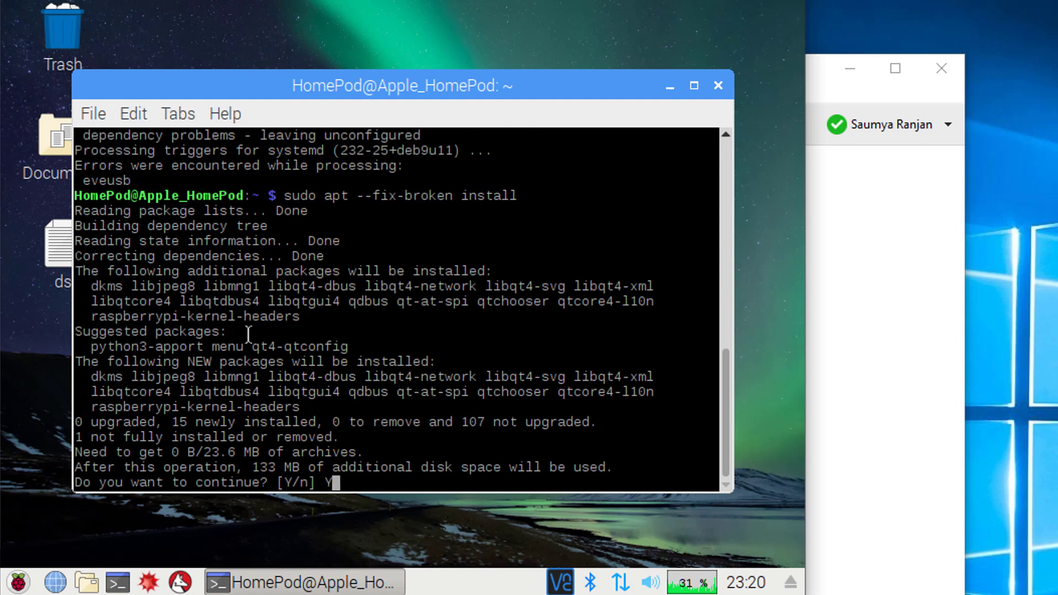
text(Y)
key(Return)
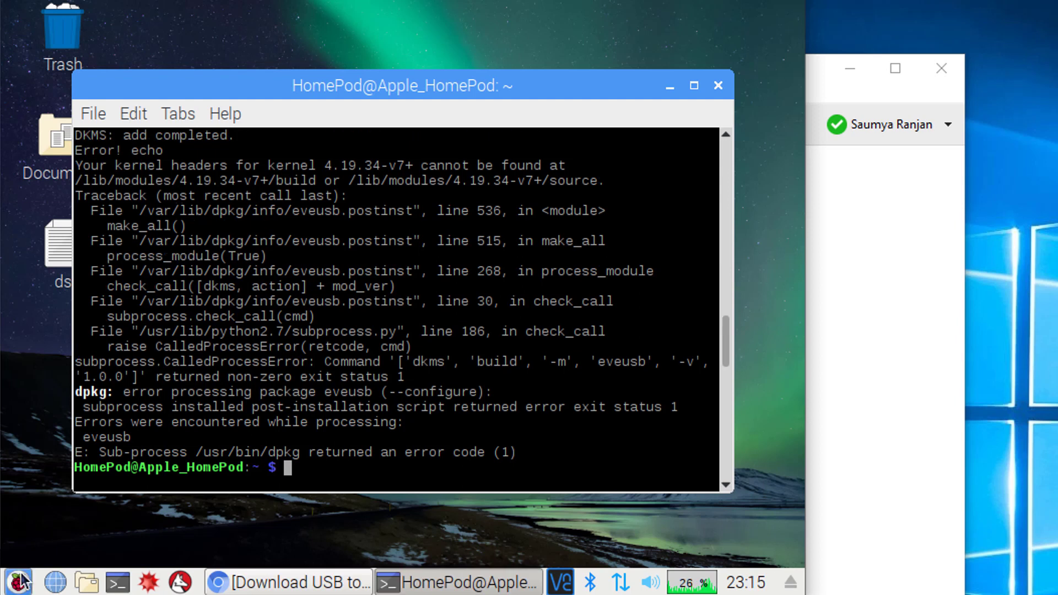
Start USB Network Gate from the Raspberry menu's System Tools submenu
click(19, 581)
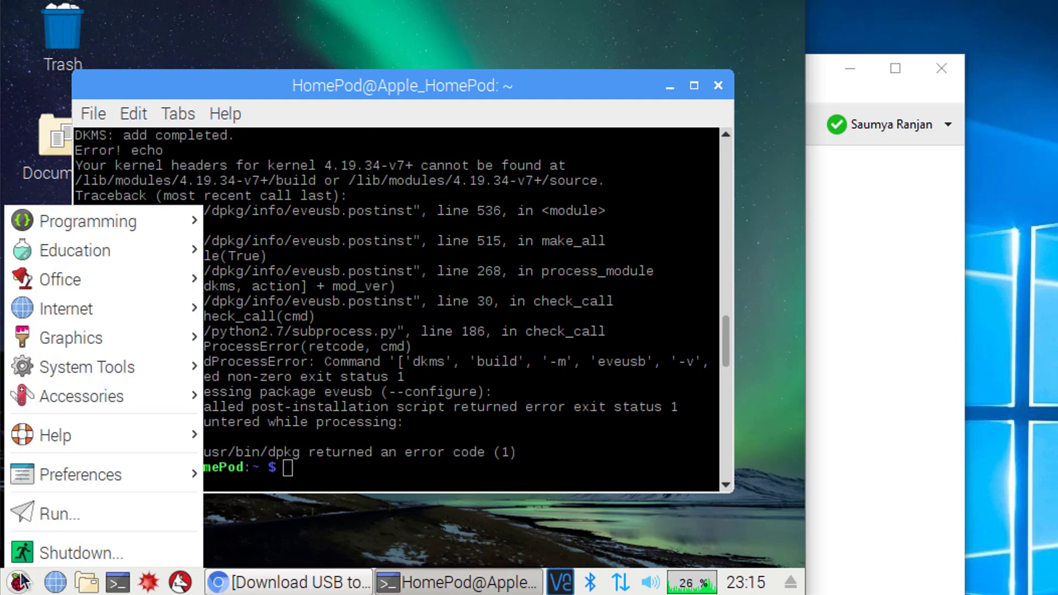
mouse_move(125, 445)
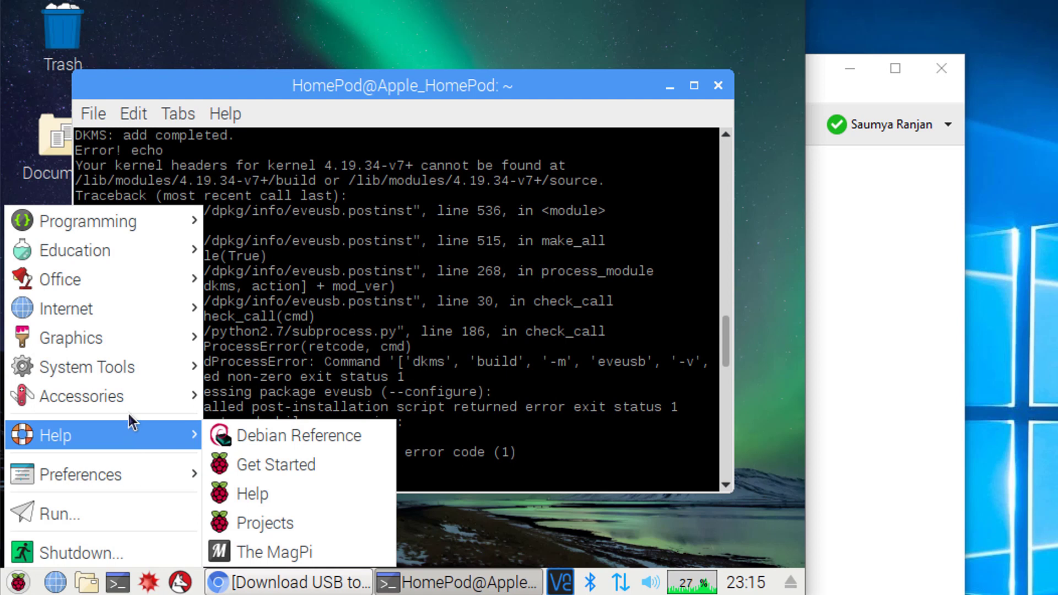
mouse_move(133, 397)
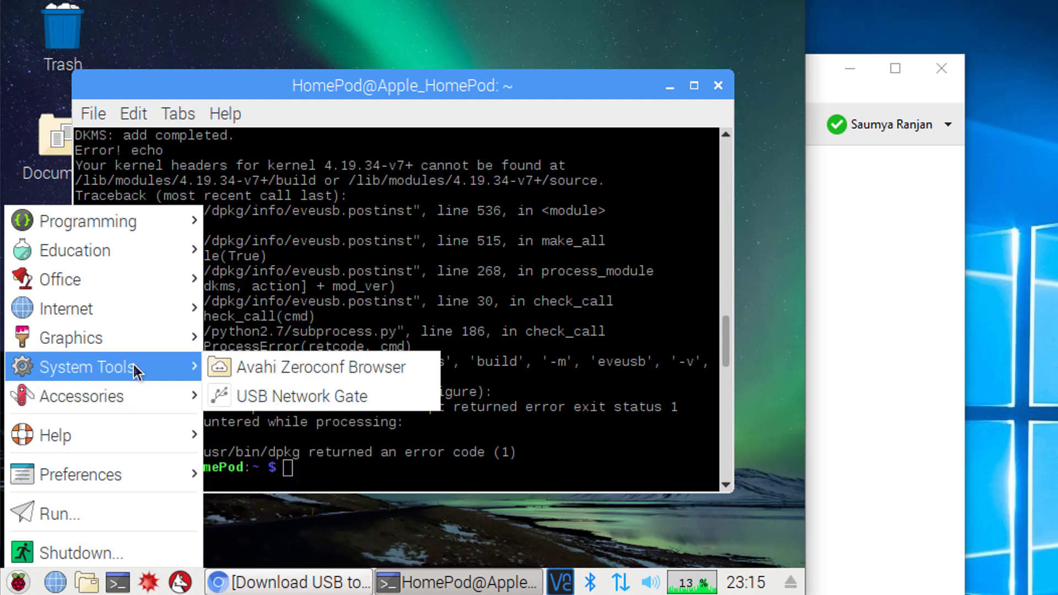
mouse_move(145, 365)
click(315, 402)
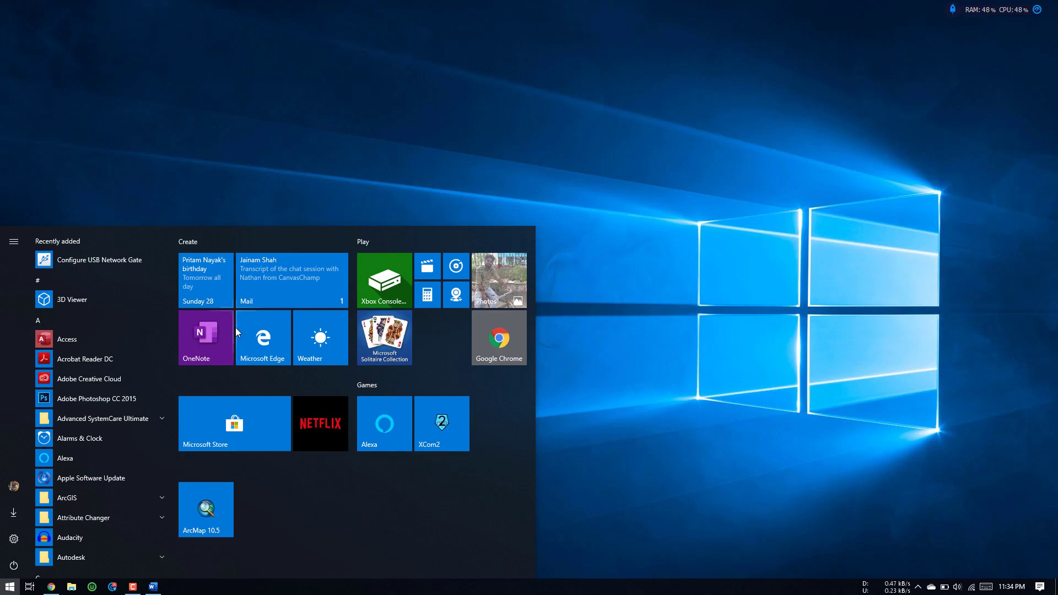
Launch 'Configure USB Network Gate' from the Windows Start menu's Recently added list
click(108, 265)
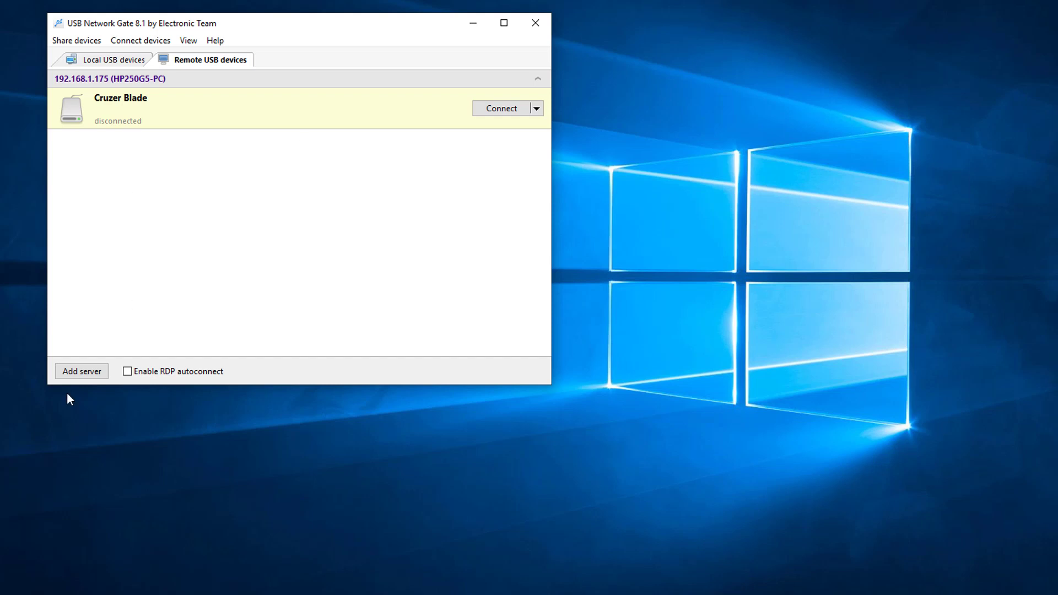
Add the remote server 192.168.1.175 to USB Network Gate's remote computer list
click(81, 371)
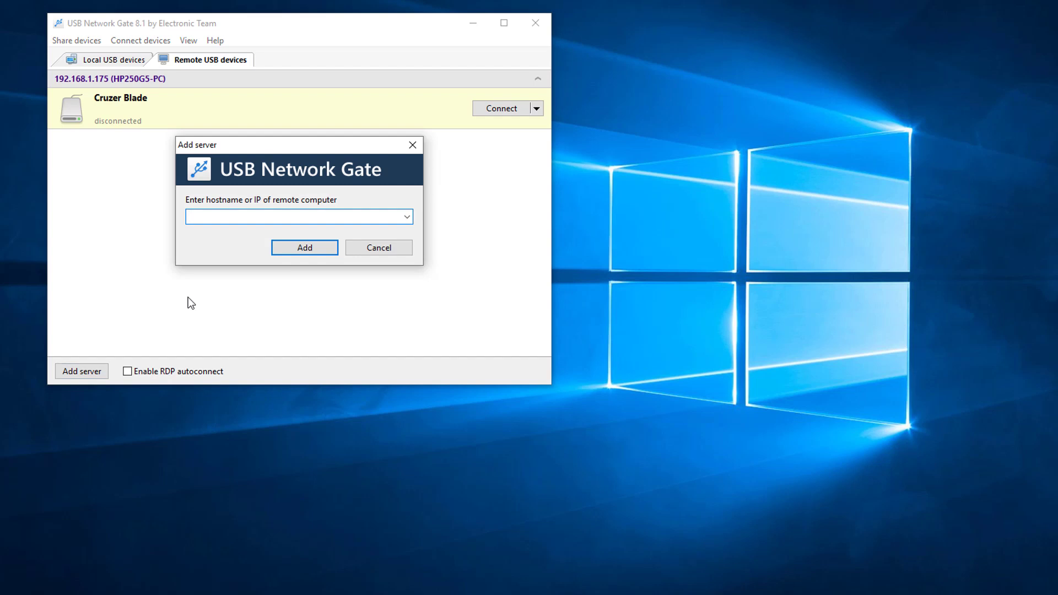
text(192.168.)
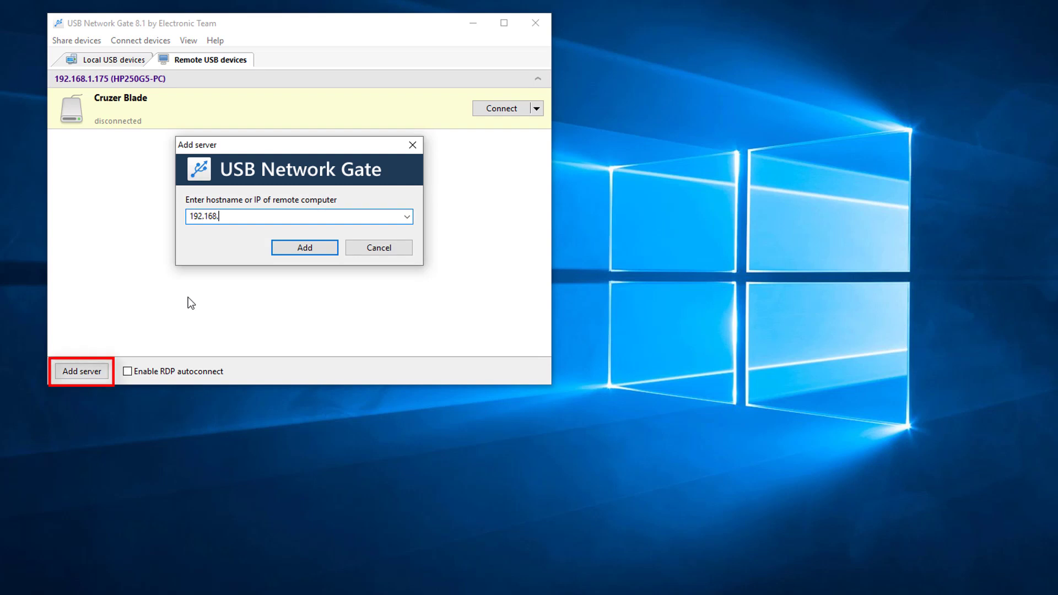
text(1.175)
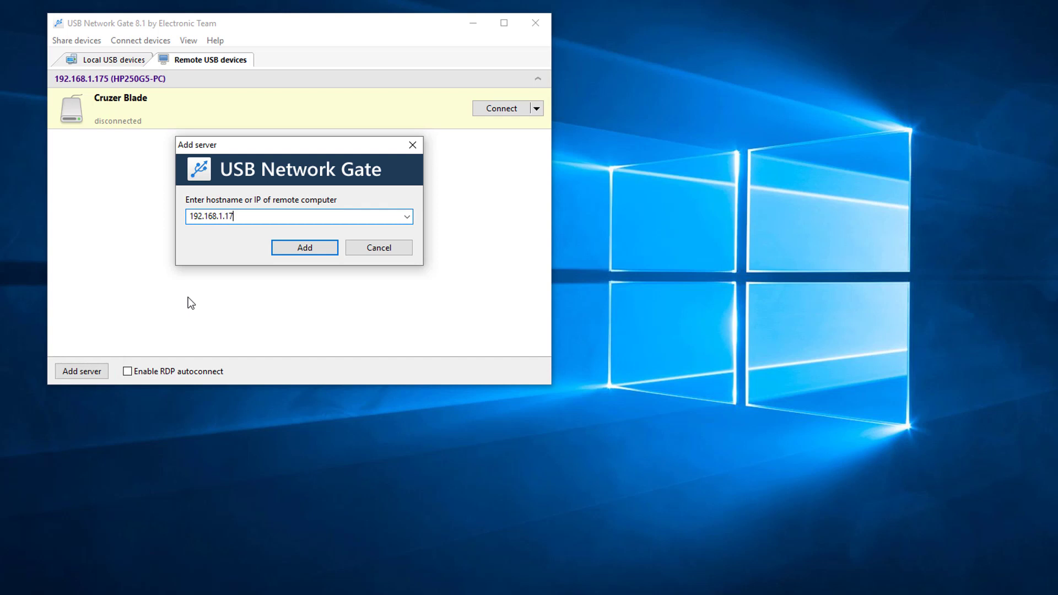
click(292, 249)
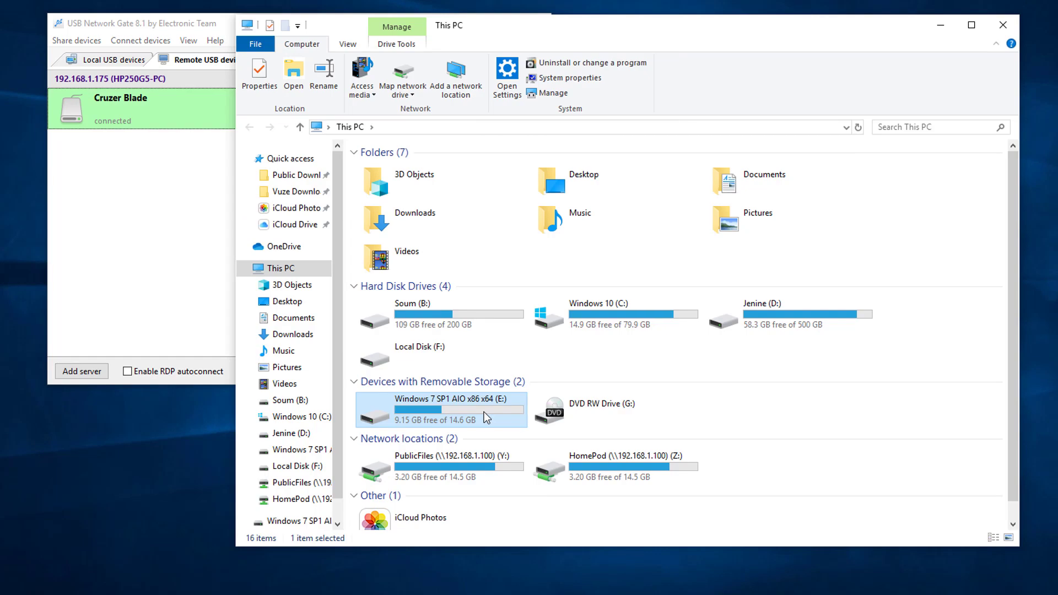
right_click(484, 412)
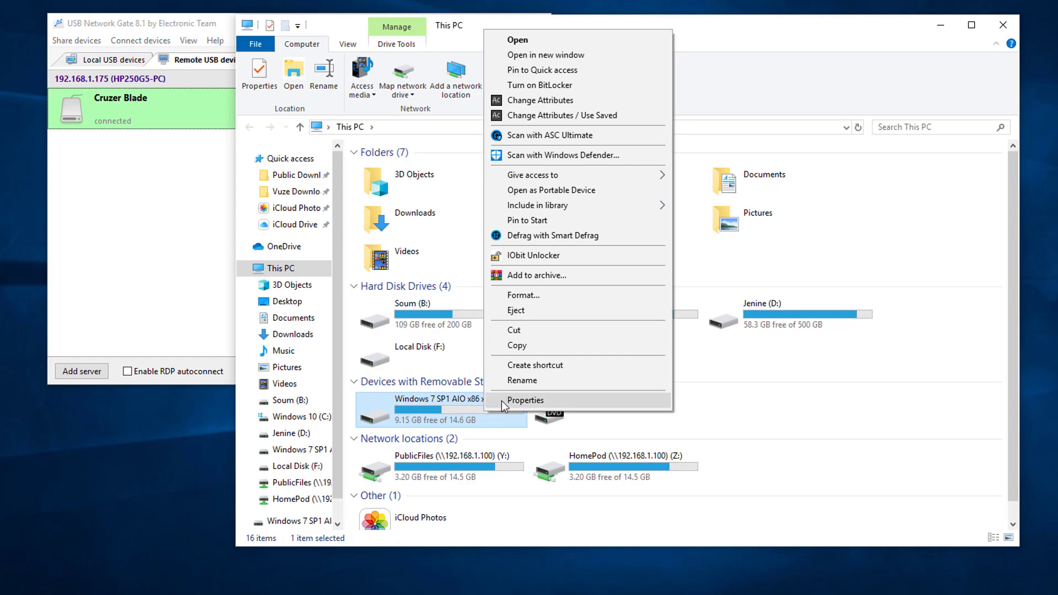
click(501, 401)
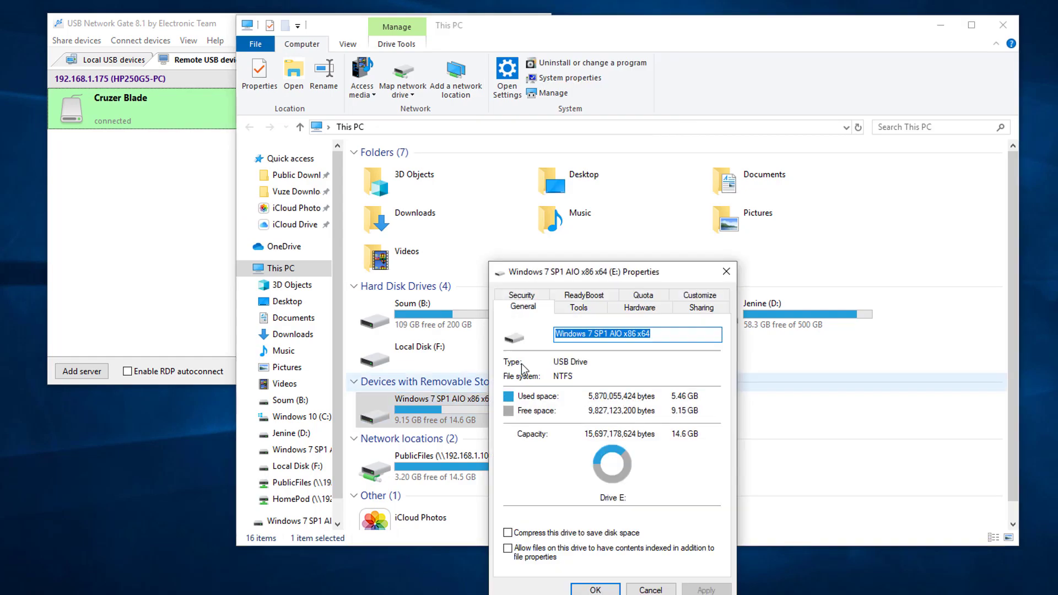
click(578, 309)
click(639, 308)
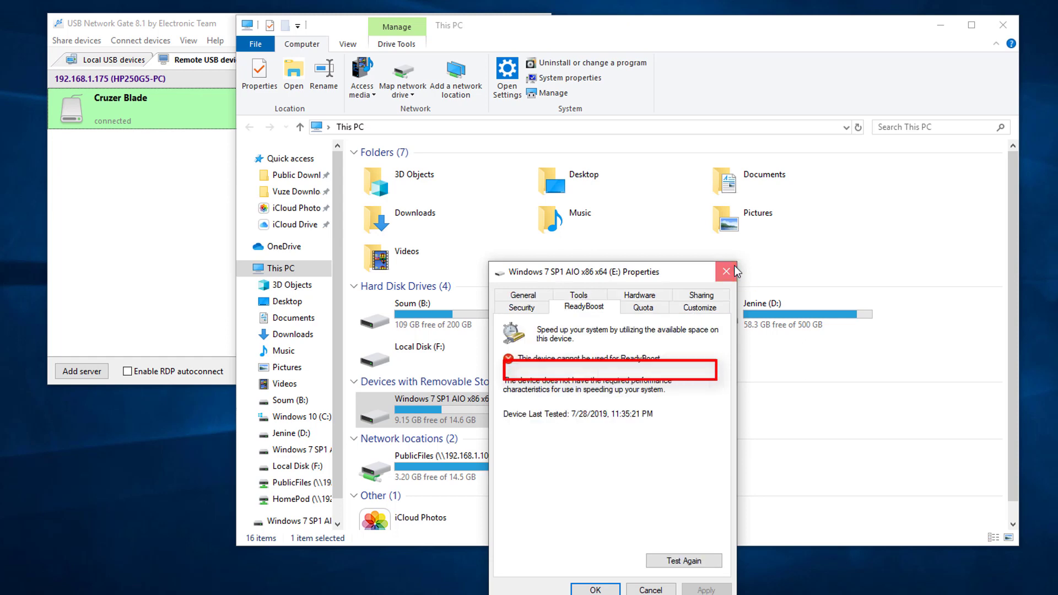
click(726, 271)
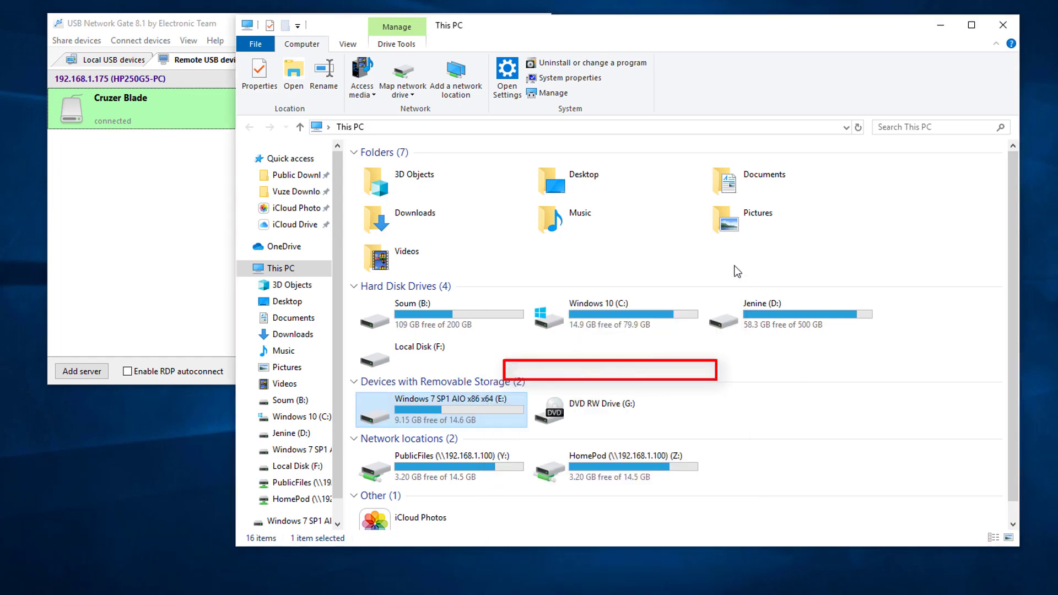
Bring USB Network Gate forward and disconnect the remote Cruzer Blade drive (E:)
click(205, 188)
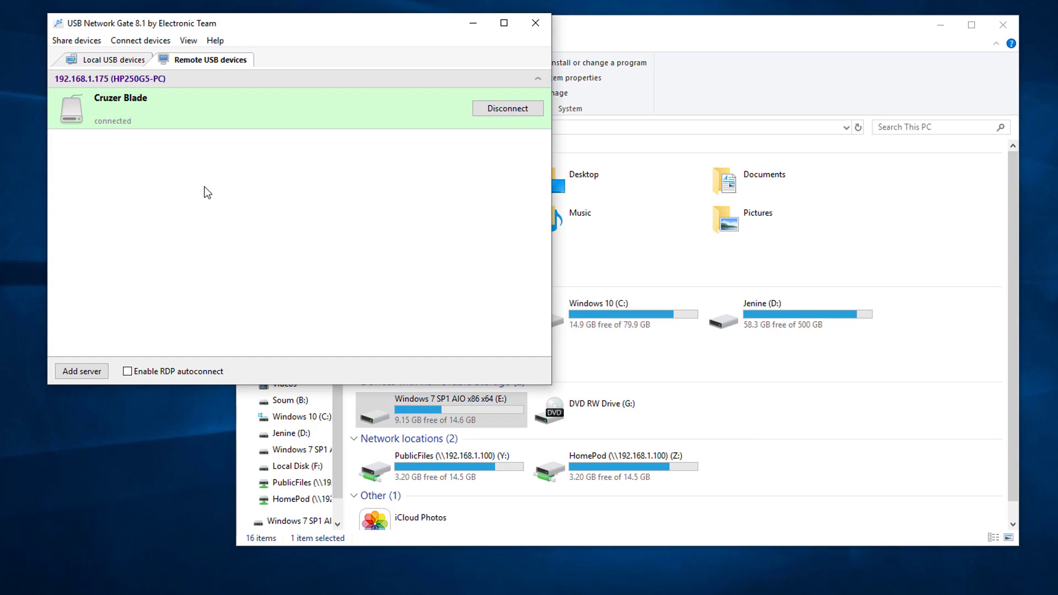
click(479, 109)
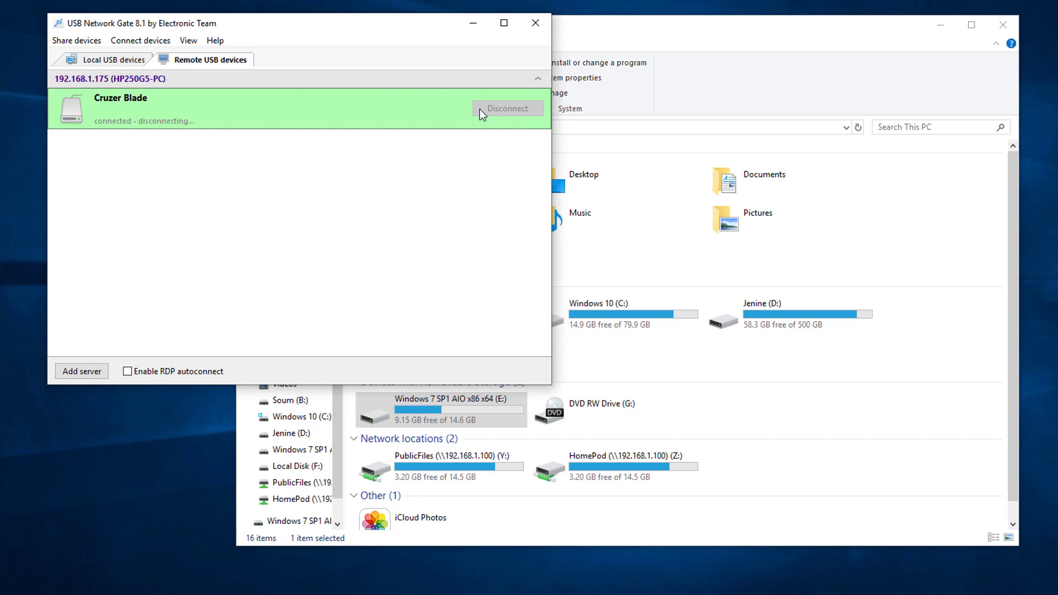